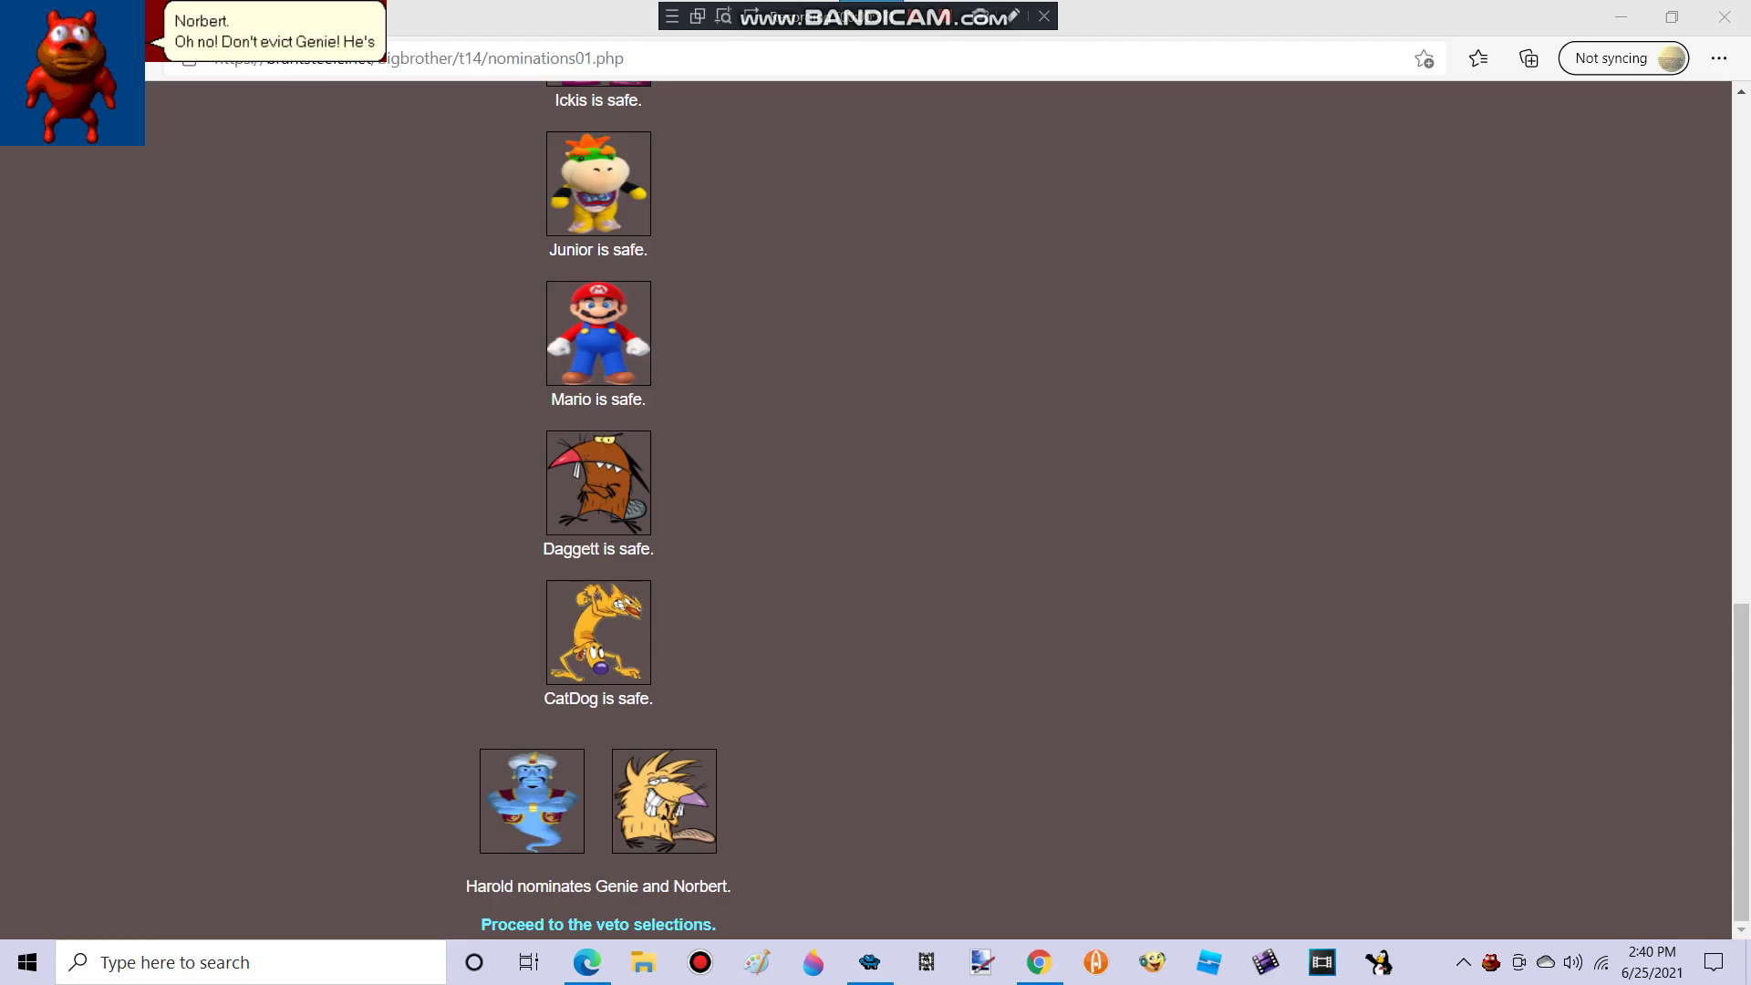
Step: Run week 1's veto, ceremony and voting through Norbert's eviction, then advance to week 2
{"action": "left_click", "coordinate": [597, 923]}
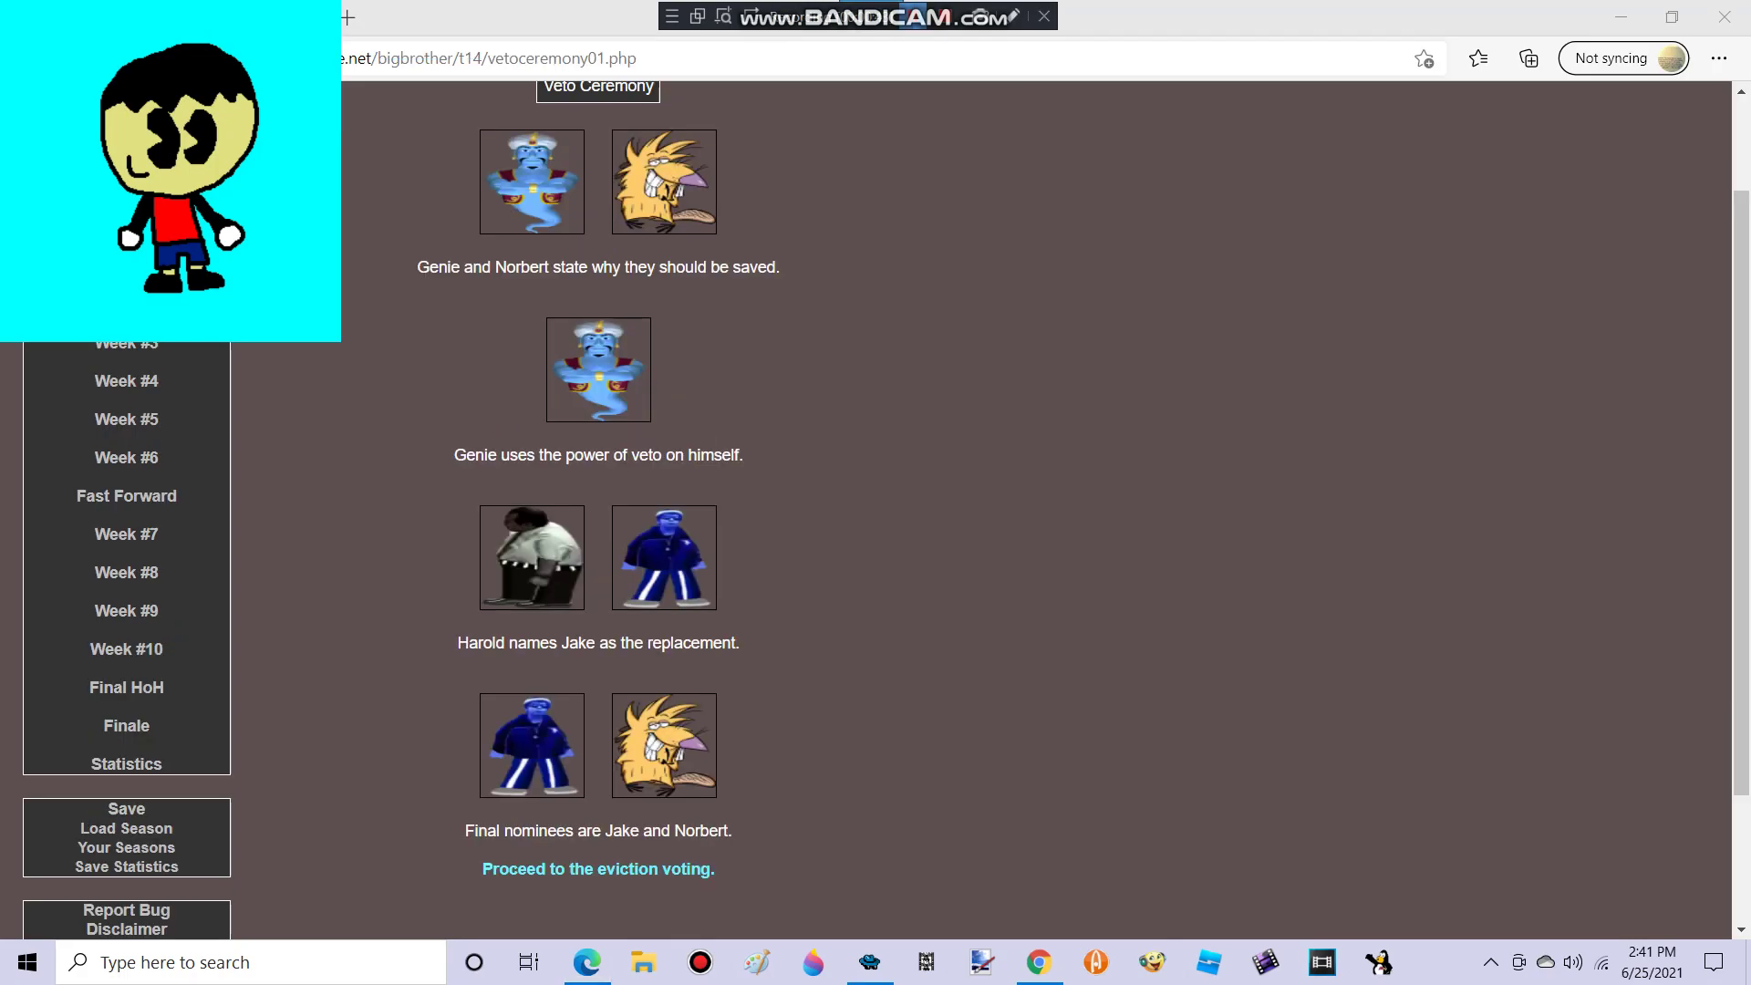
{"action": "left_click", "coordinate": [599, 431]}
{"action": "left_click", "coordinate": [598, 870]}
{"action": "scroll", "coordinate": [598, 549], "scroll_direction": "down", "scroll_amount": 7}
{"action": "scroll", "coordinate": [598, 548], "scroll_direction": "down", "scroll_amount": 3}
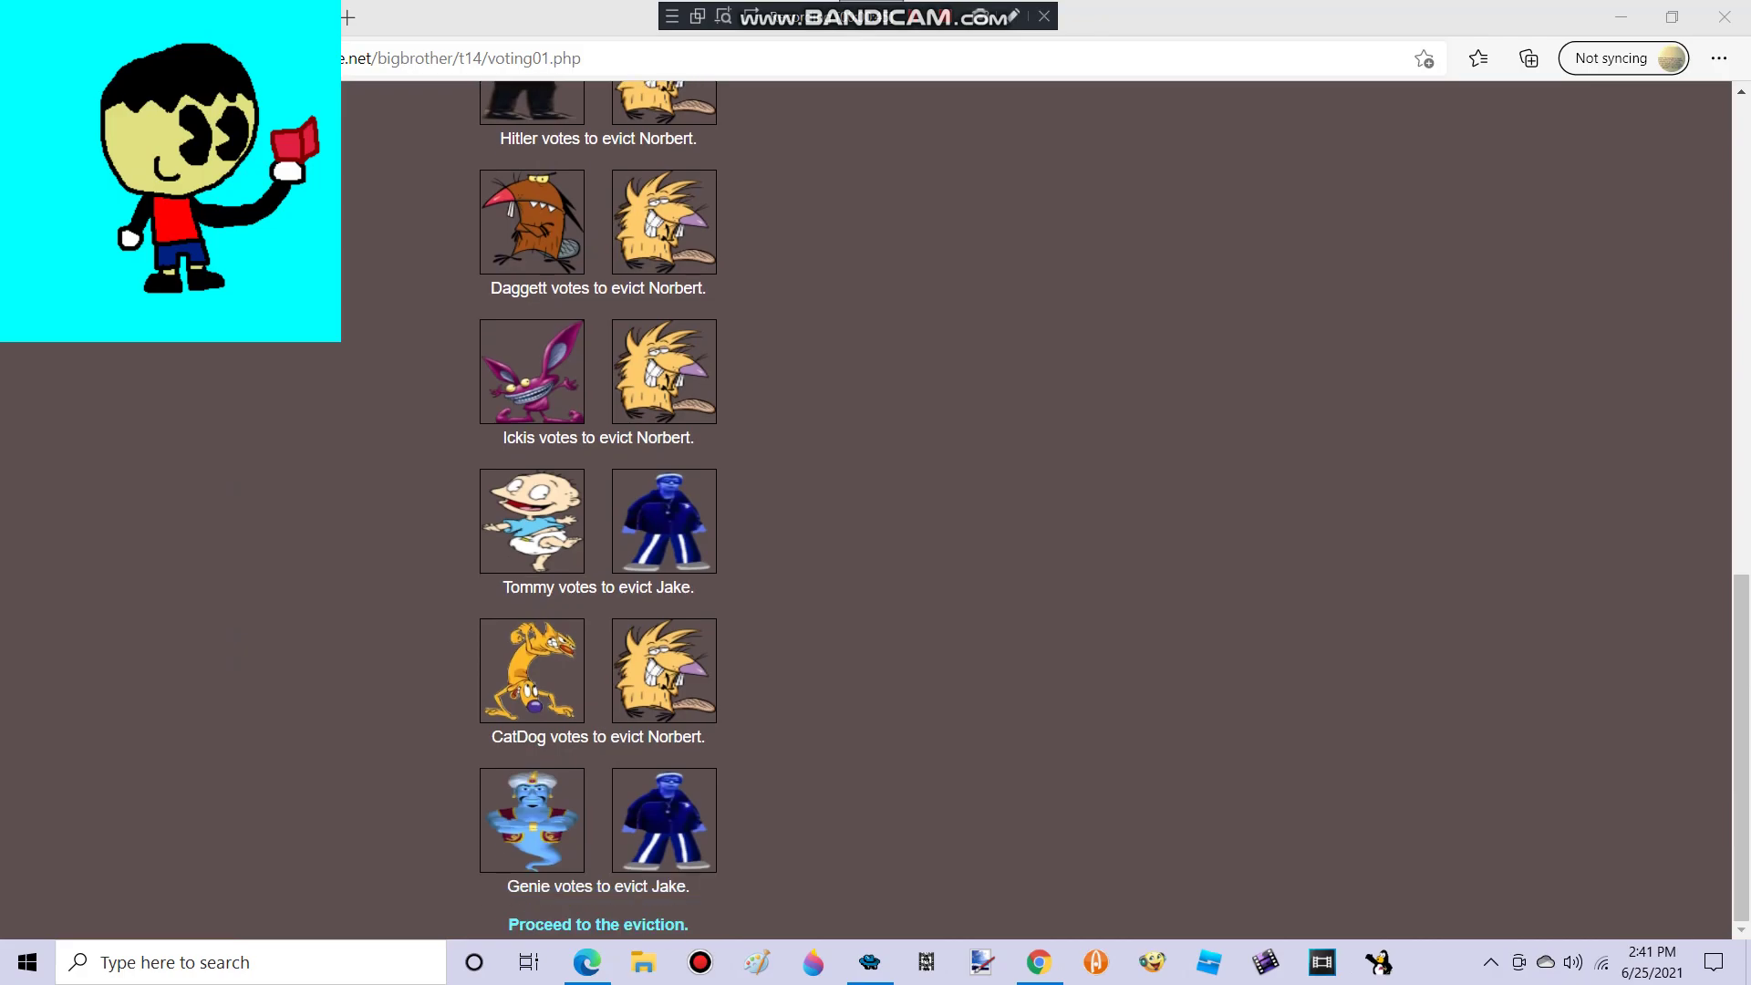
{"action": "left_click", "coordinate": [598, 924]}
{"action": "left_click", "coordinate": [598, 617]}
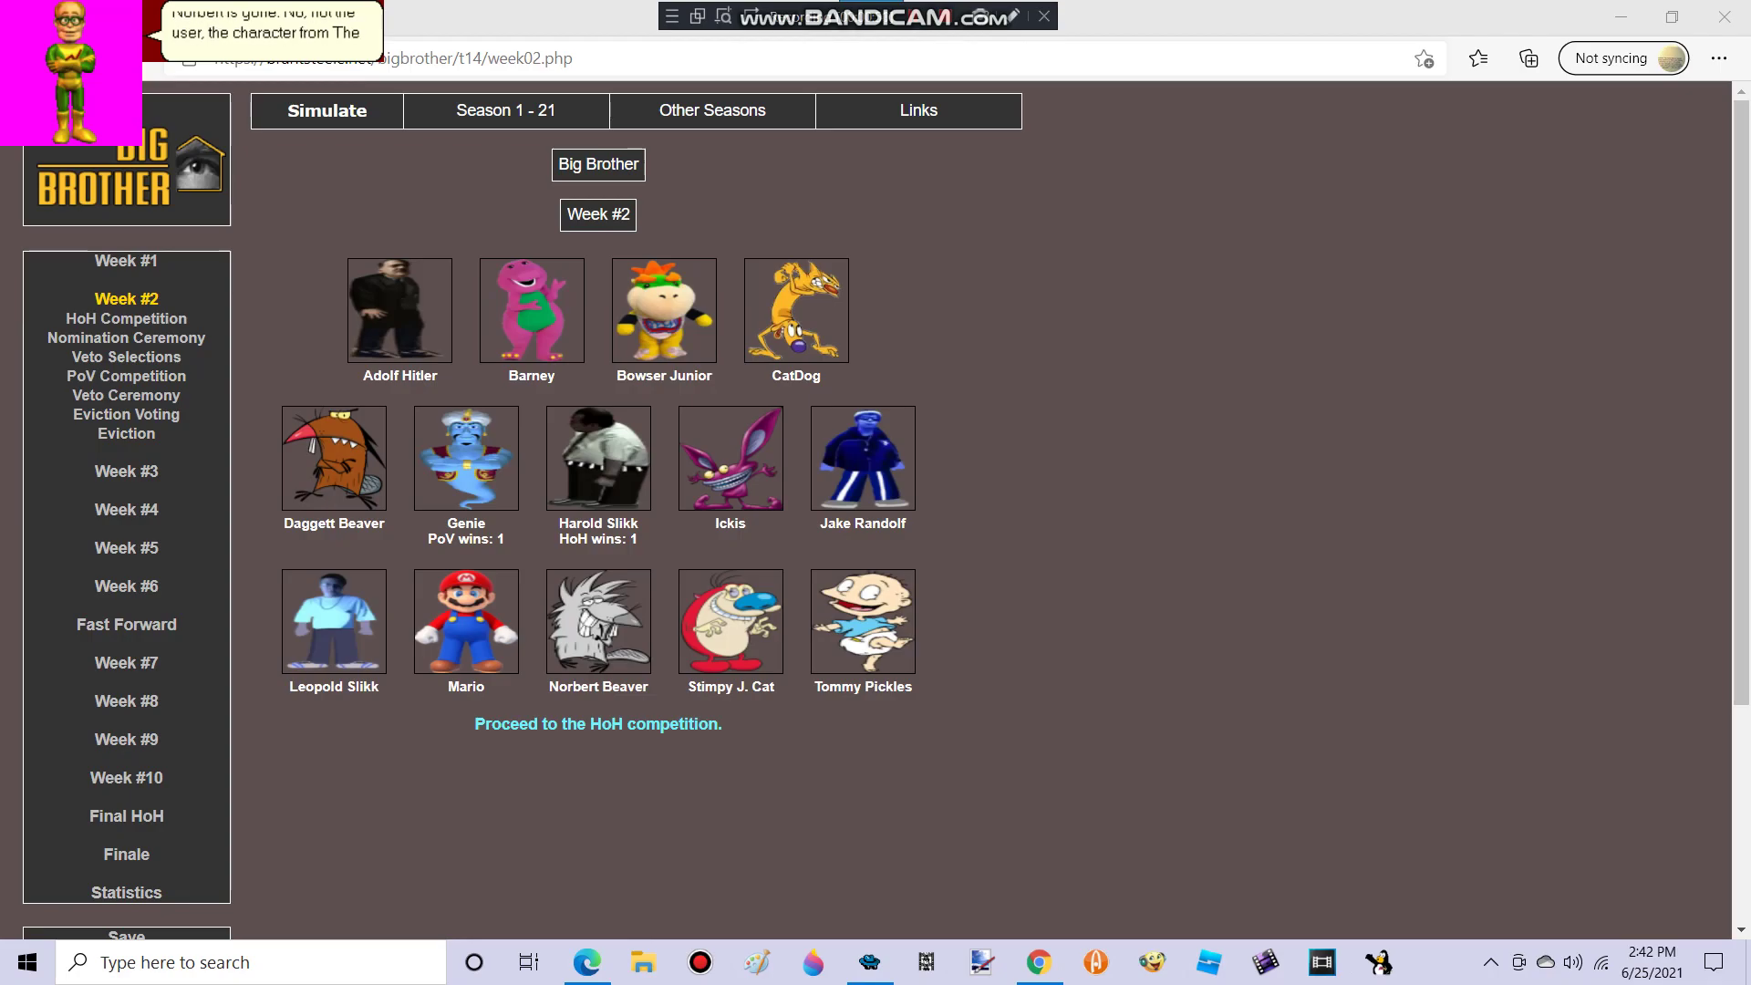
Step: Simulate from week 2's HoH through Tommy's veto win to Leopold's 7-2 week 3 eviction
{"action": "left_click", "coordinate": [598, 724]}
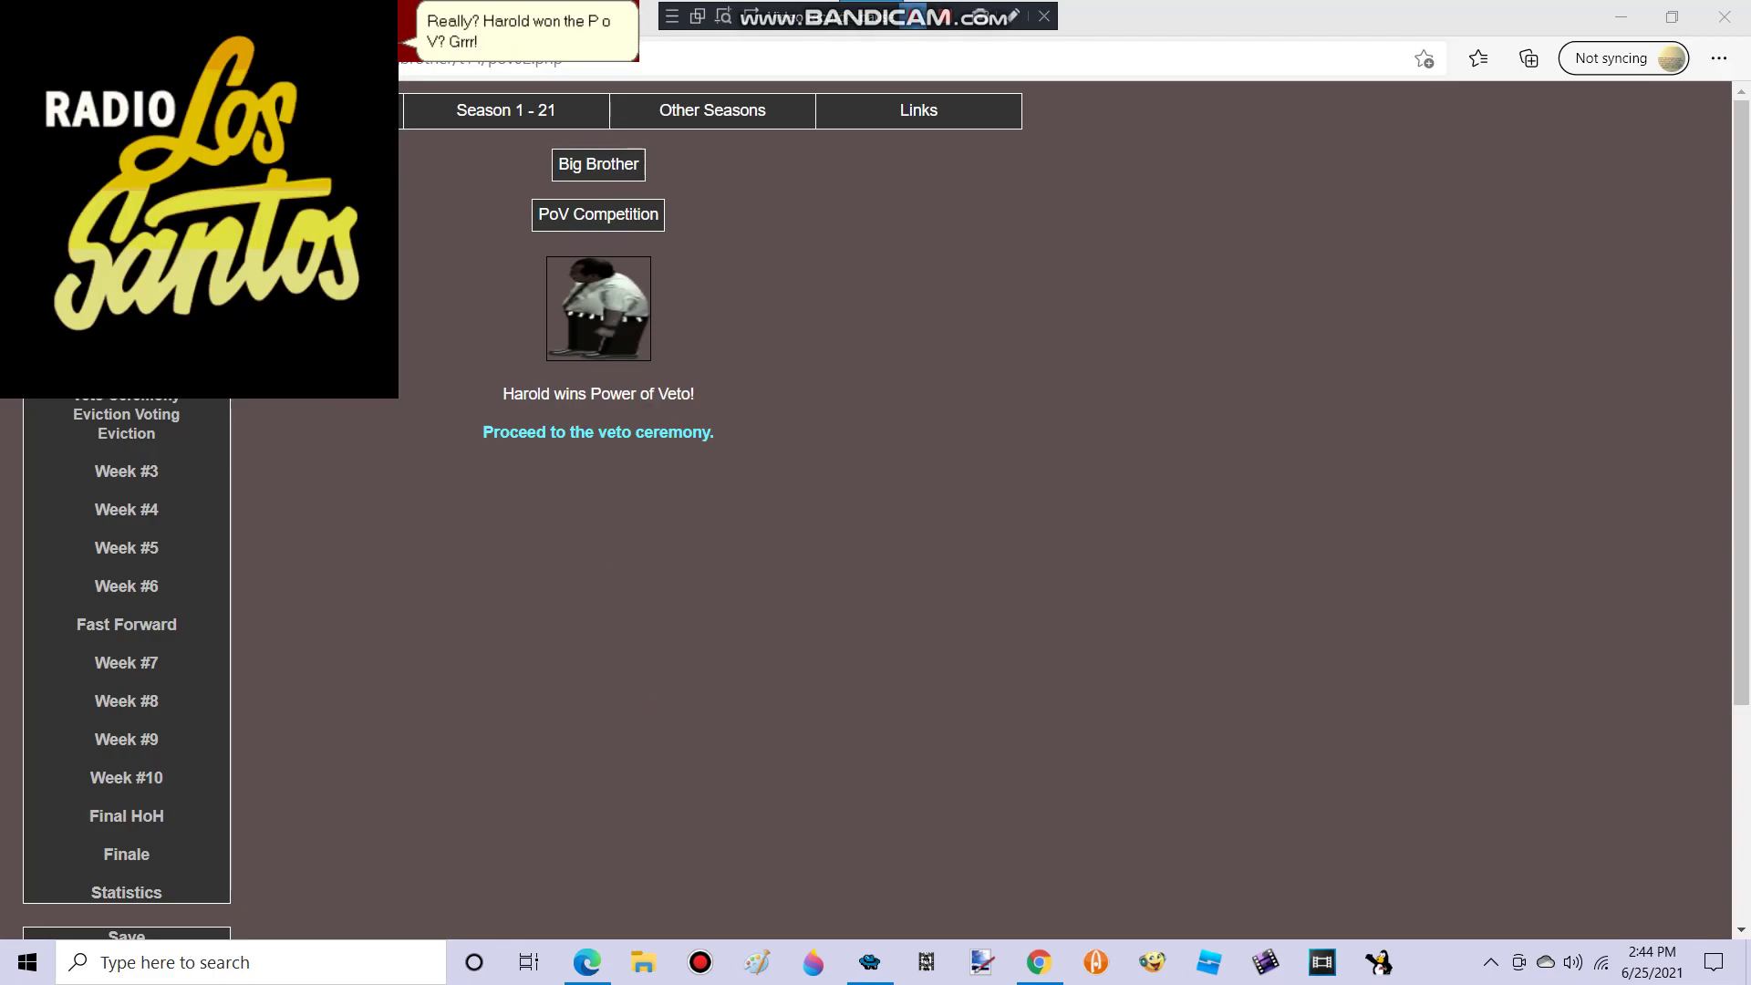
{"action": "scroll", "coordinate": [875, 506], "scroll_direction": "down", "scroll_amount": 10}
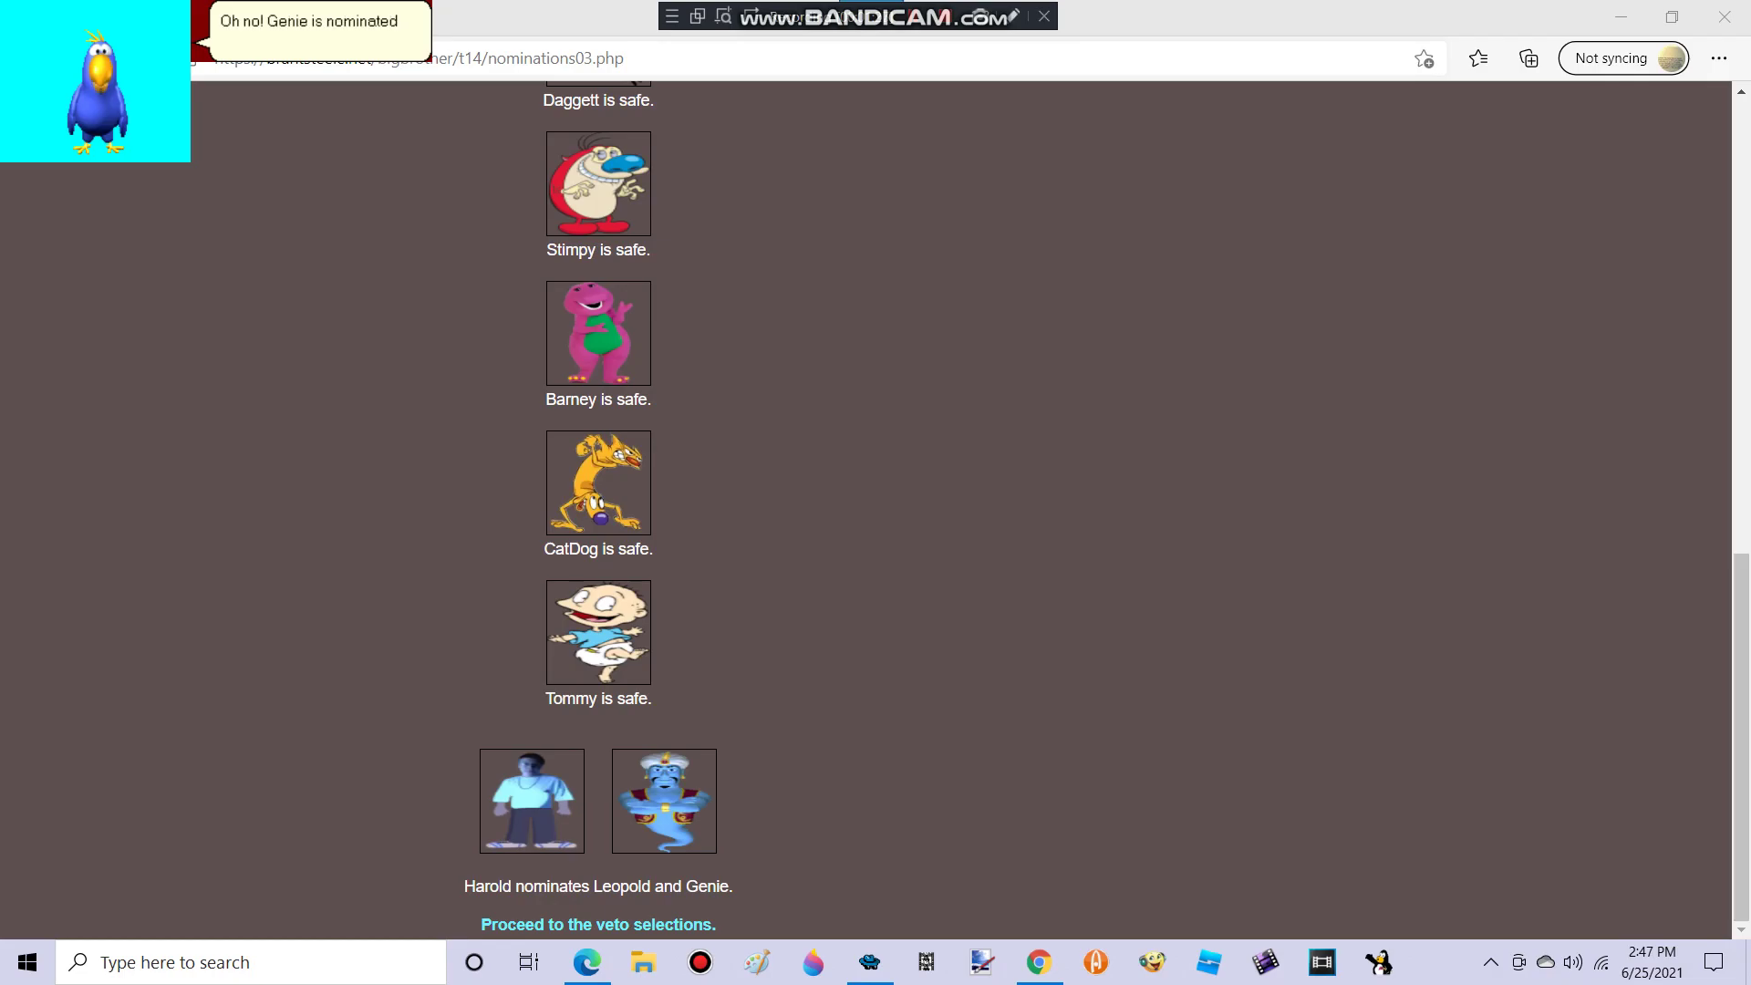
{"action": "left_click", "coordinate": [599, 924]}
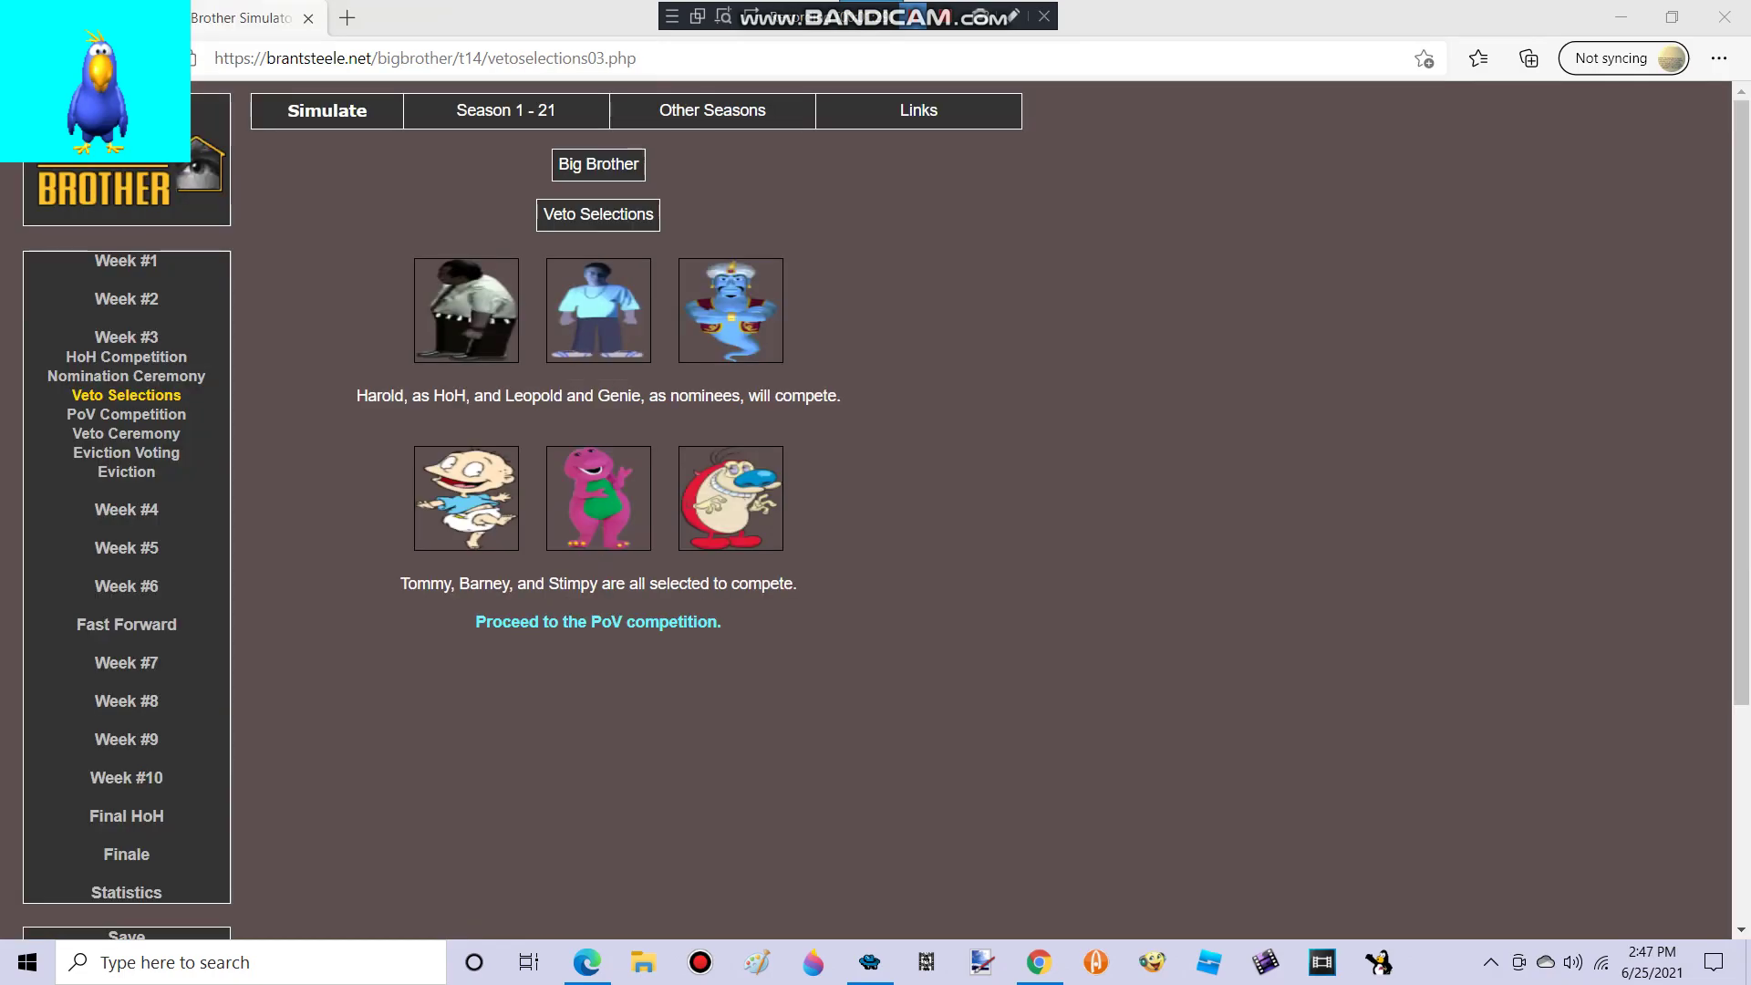
{"action": "left_click", "coordinate": [598, 621]}
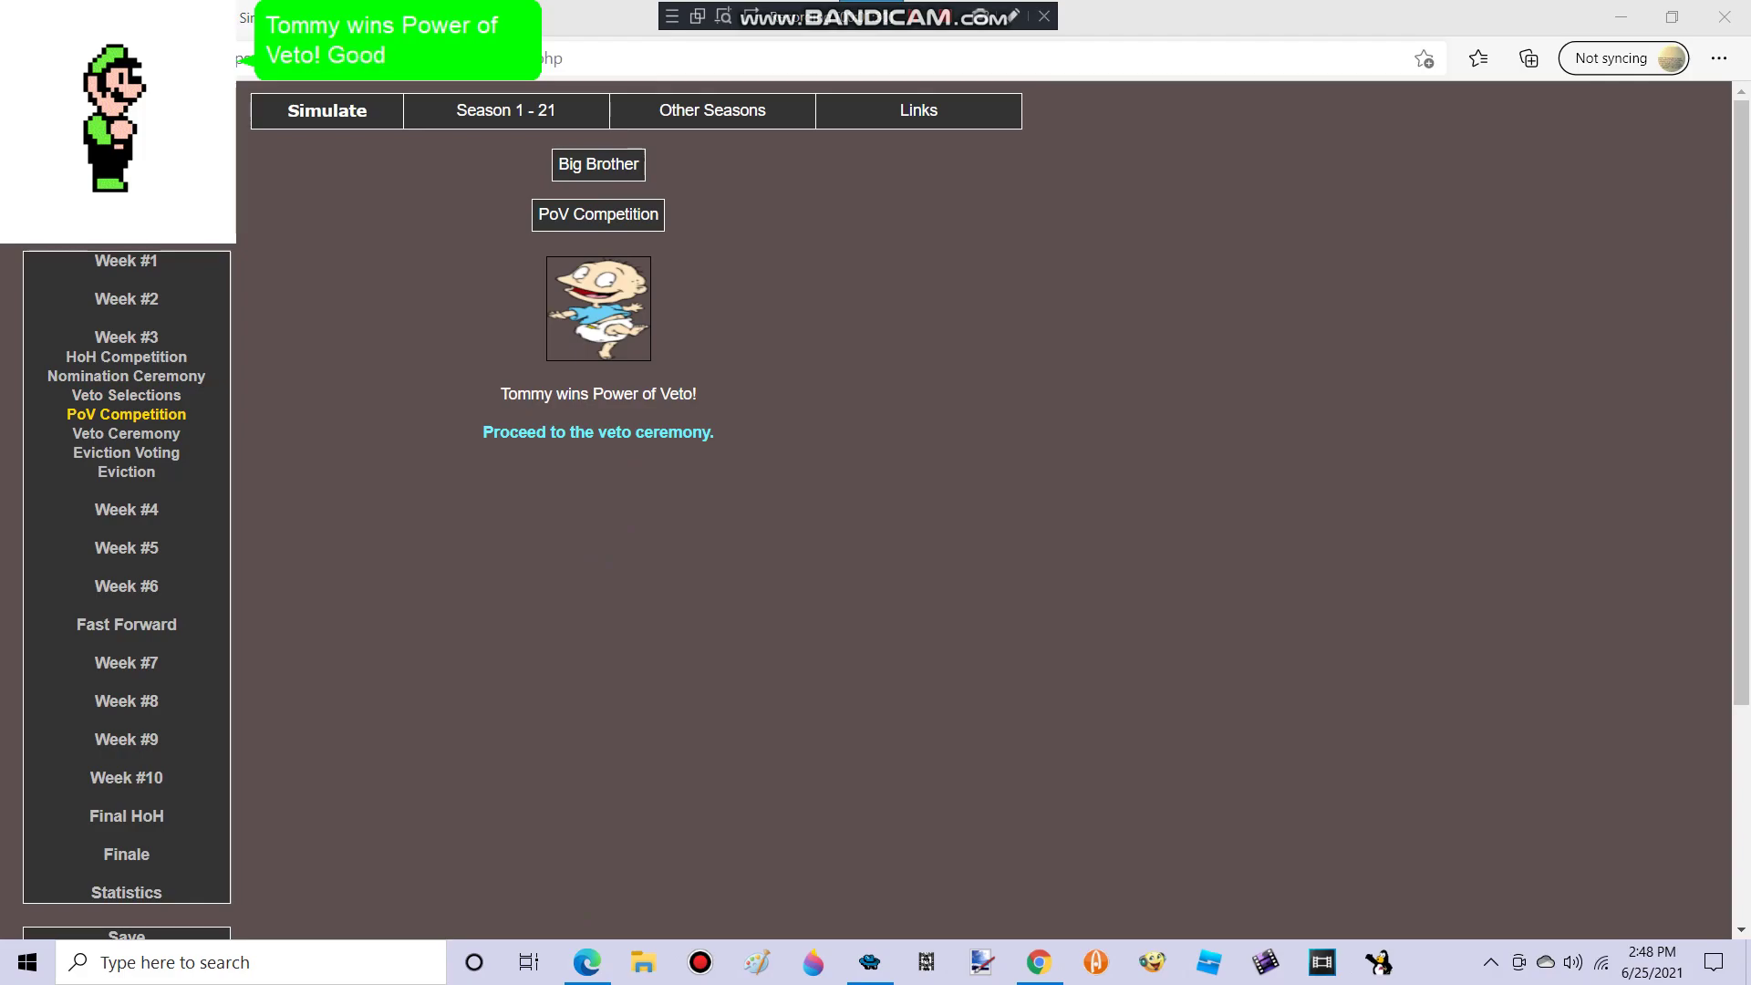
{"action": "left_click", "coordinate": [598, 431]}
{"action": "left_click", "coordinate": [598, 809]}
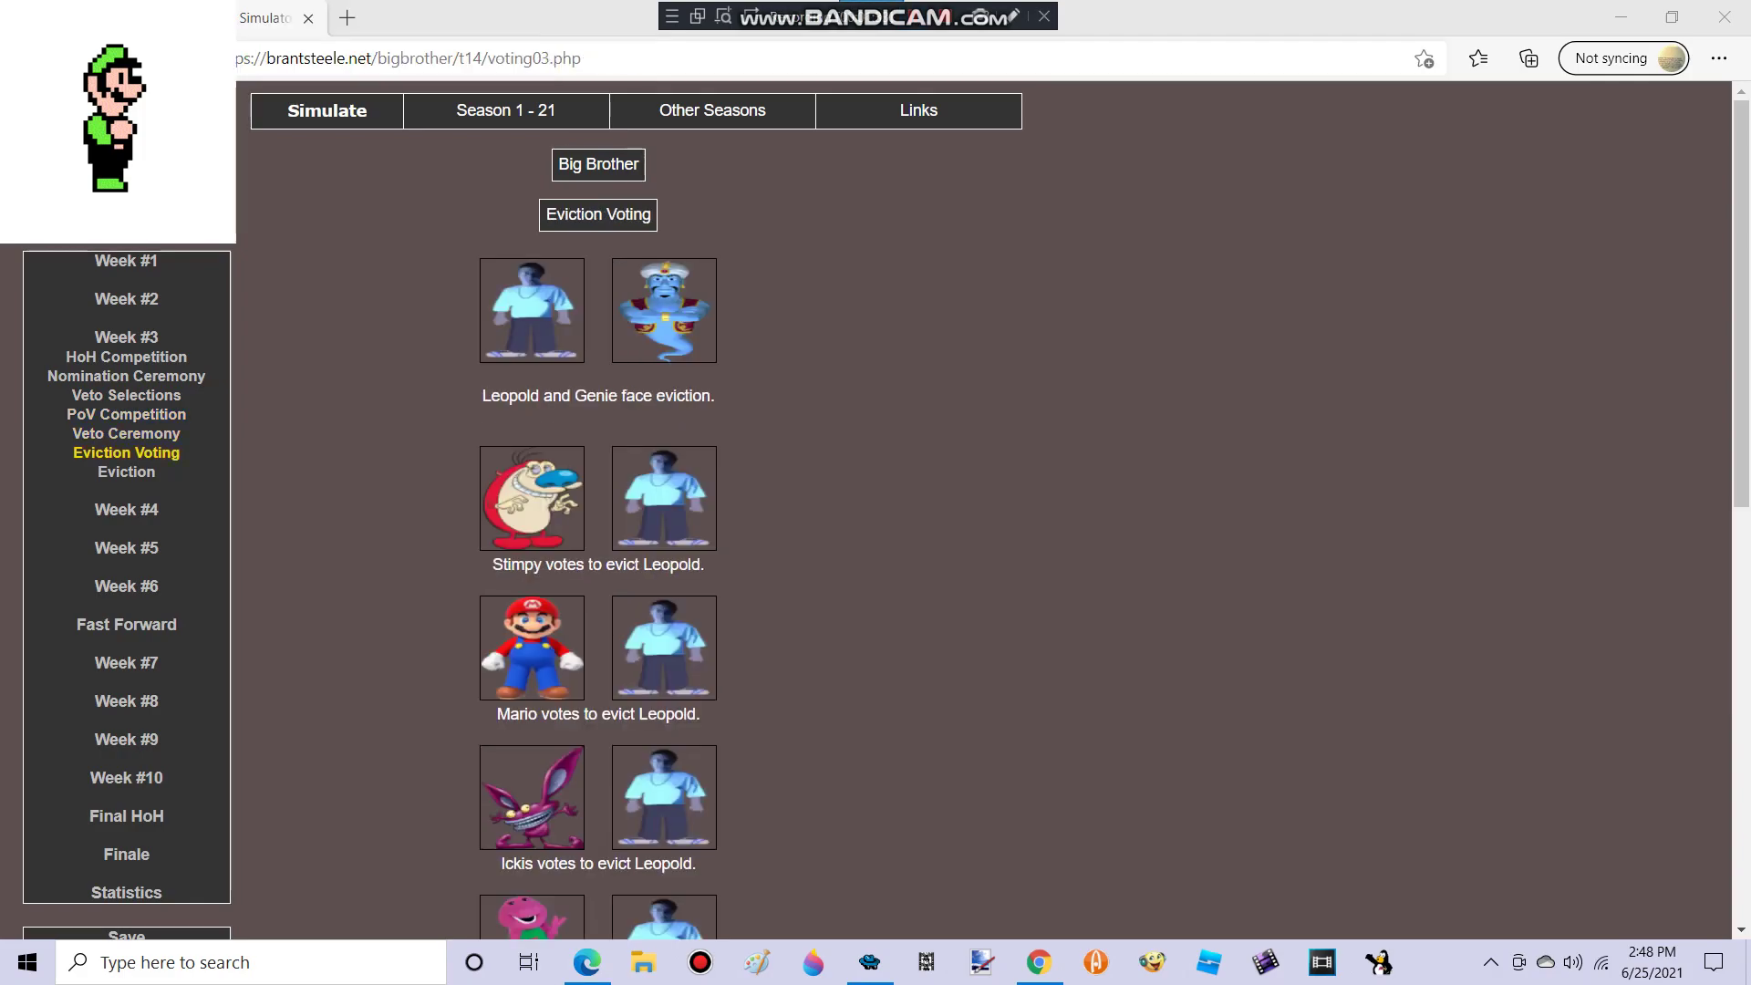
{"action": "scroll", "coordinate": [598, 547], "scroll_direction": "down", "scroll_amount": 6}
{"action": "left_click", "coordinate": [598, 924]}
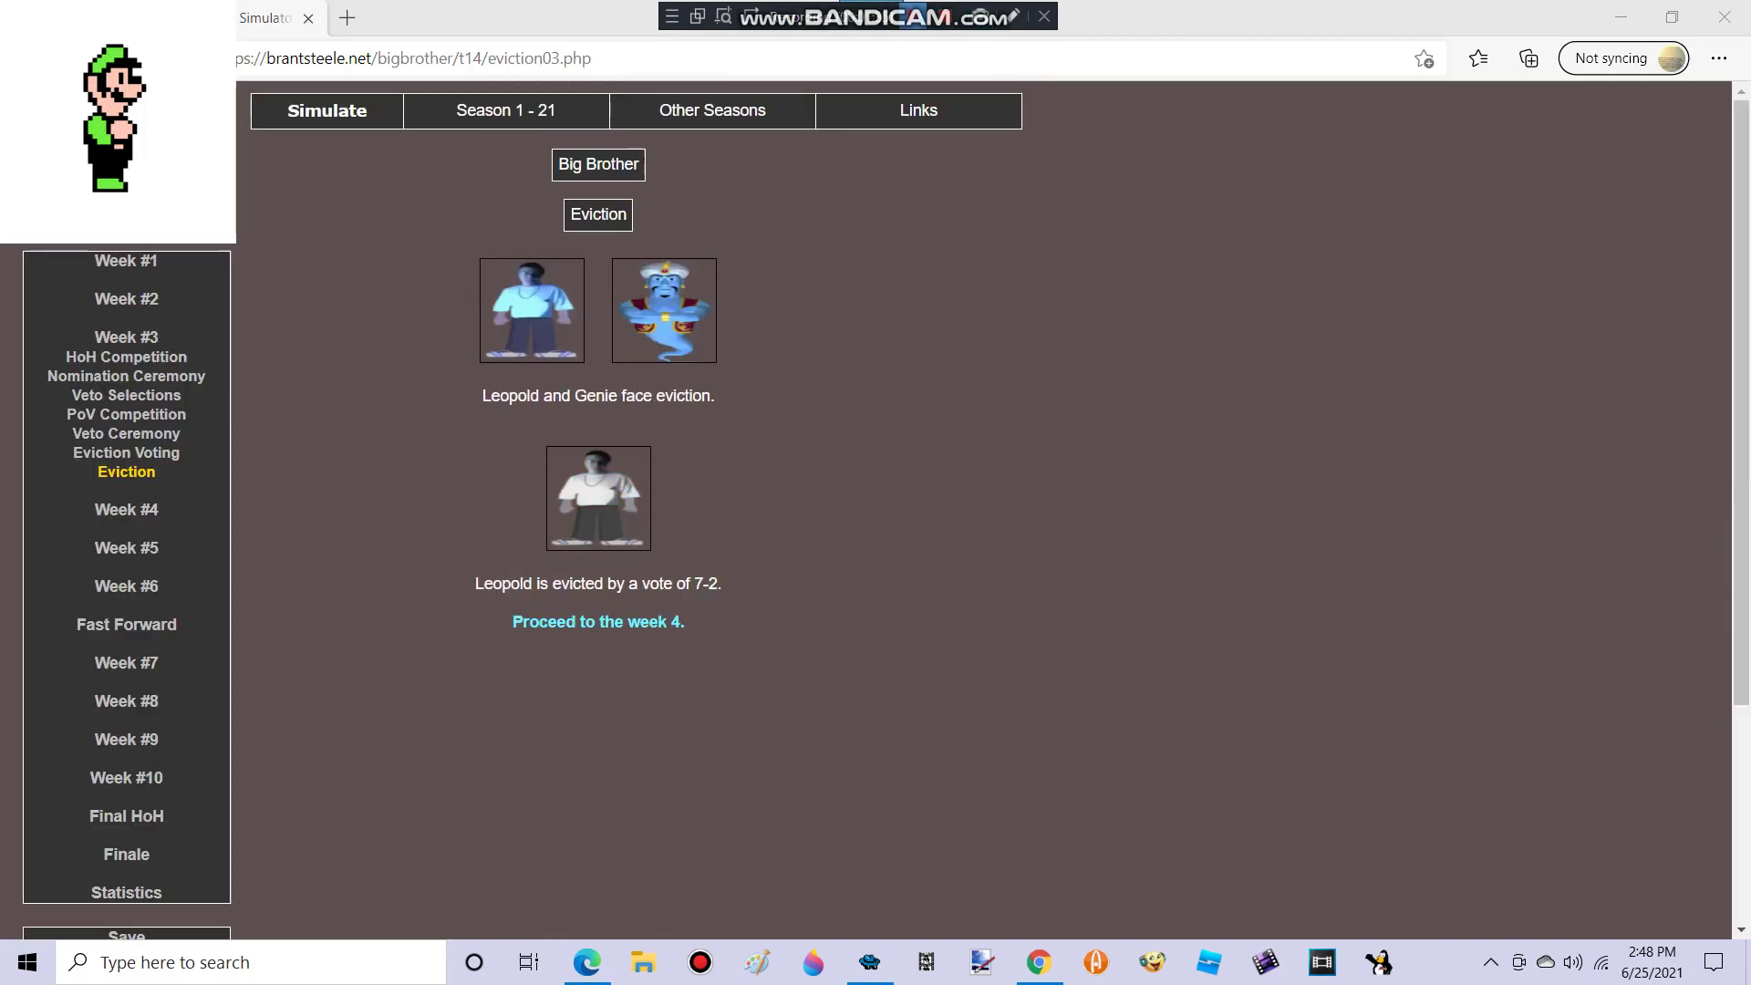
Step: Advance from week 4 through week 5's unused veto to Genie's 4-3 eviction and week 6
{"action": "left_click", "coordinate": [599, 620]}
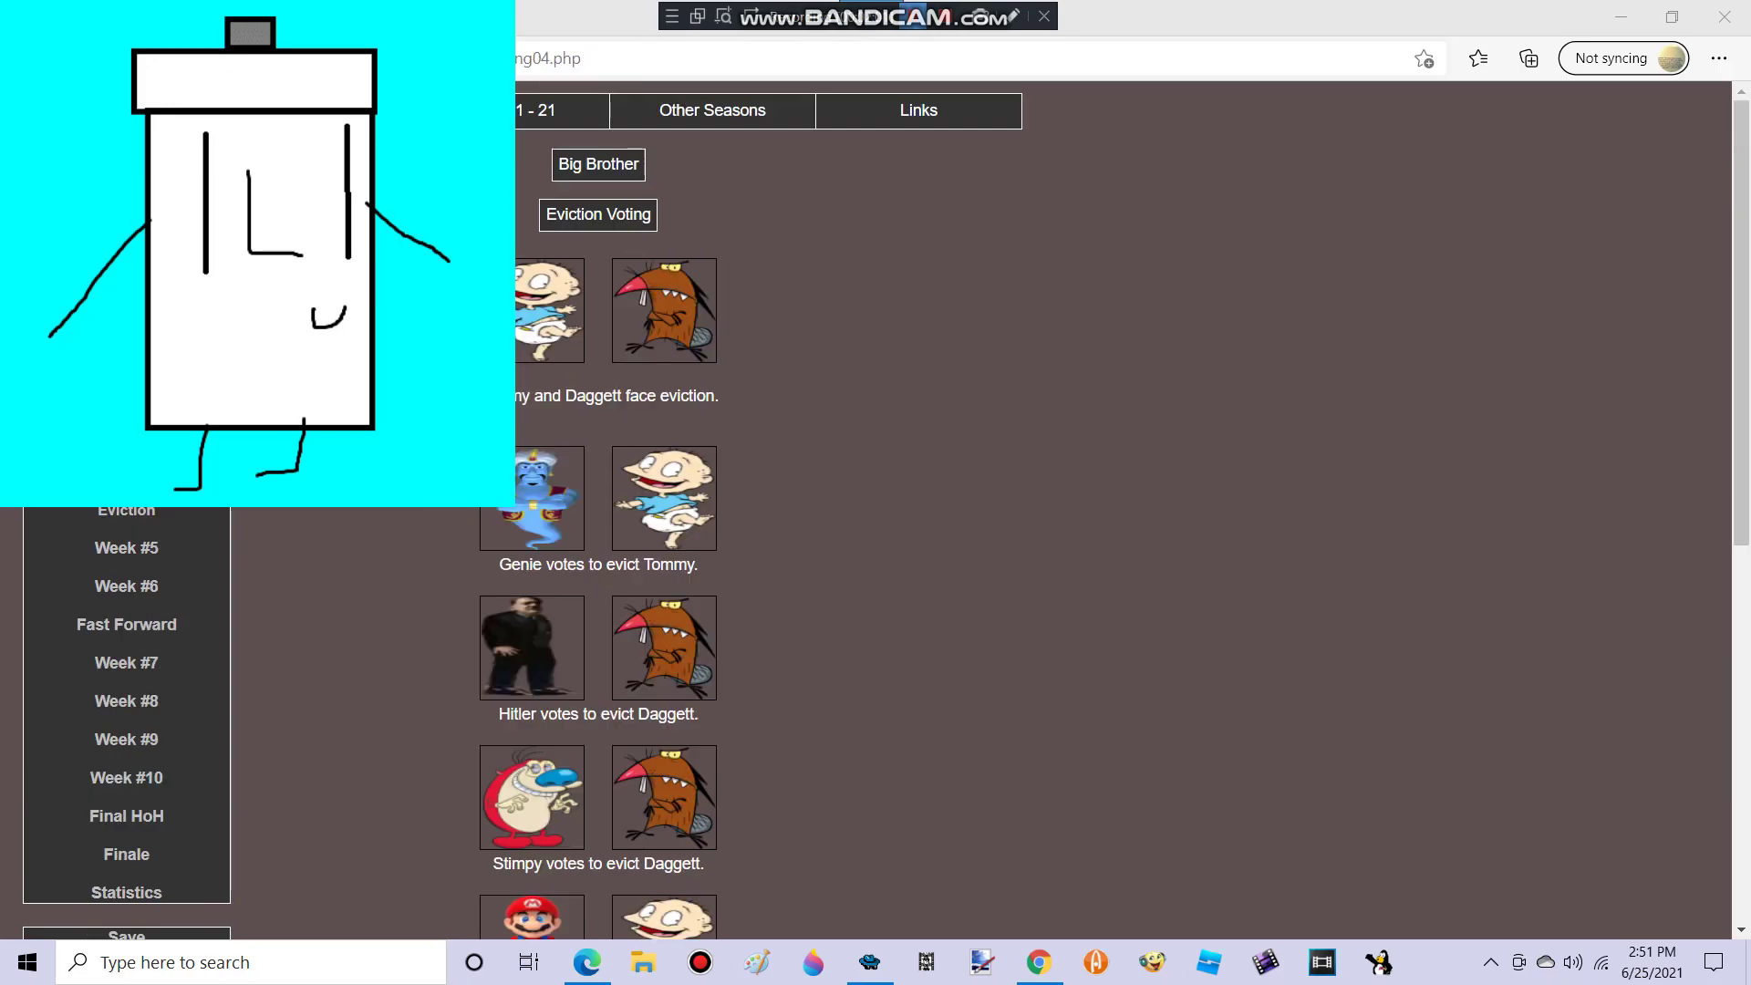
{"action": "scroll", "coordinate": [876, 506], "scroll_direction": "down", "scroll_amount": 4}
{"action": "scroll", "coordinate": [876, 506], "scroll_direction": "down", "scroll_amount": 2}
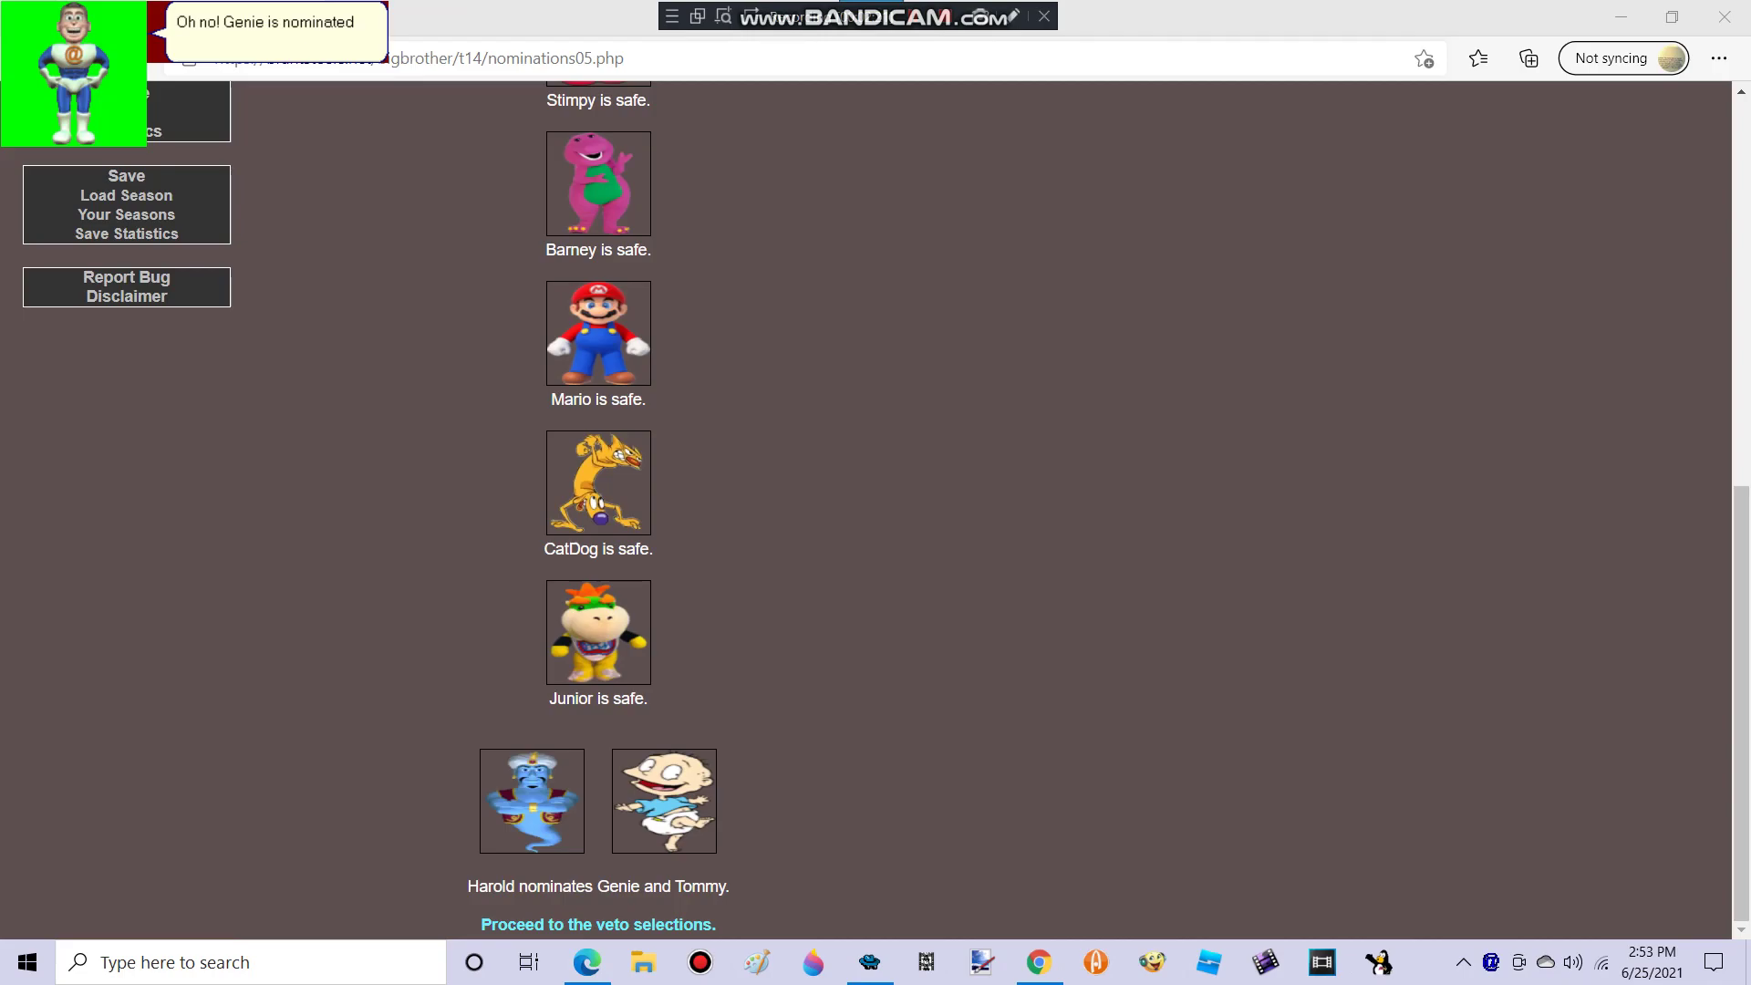
{"action": "left_click", "coordinate": [598, 924]}
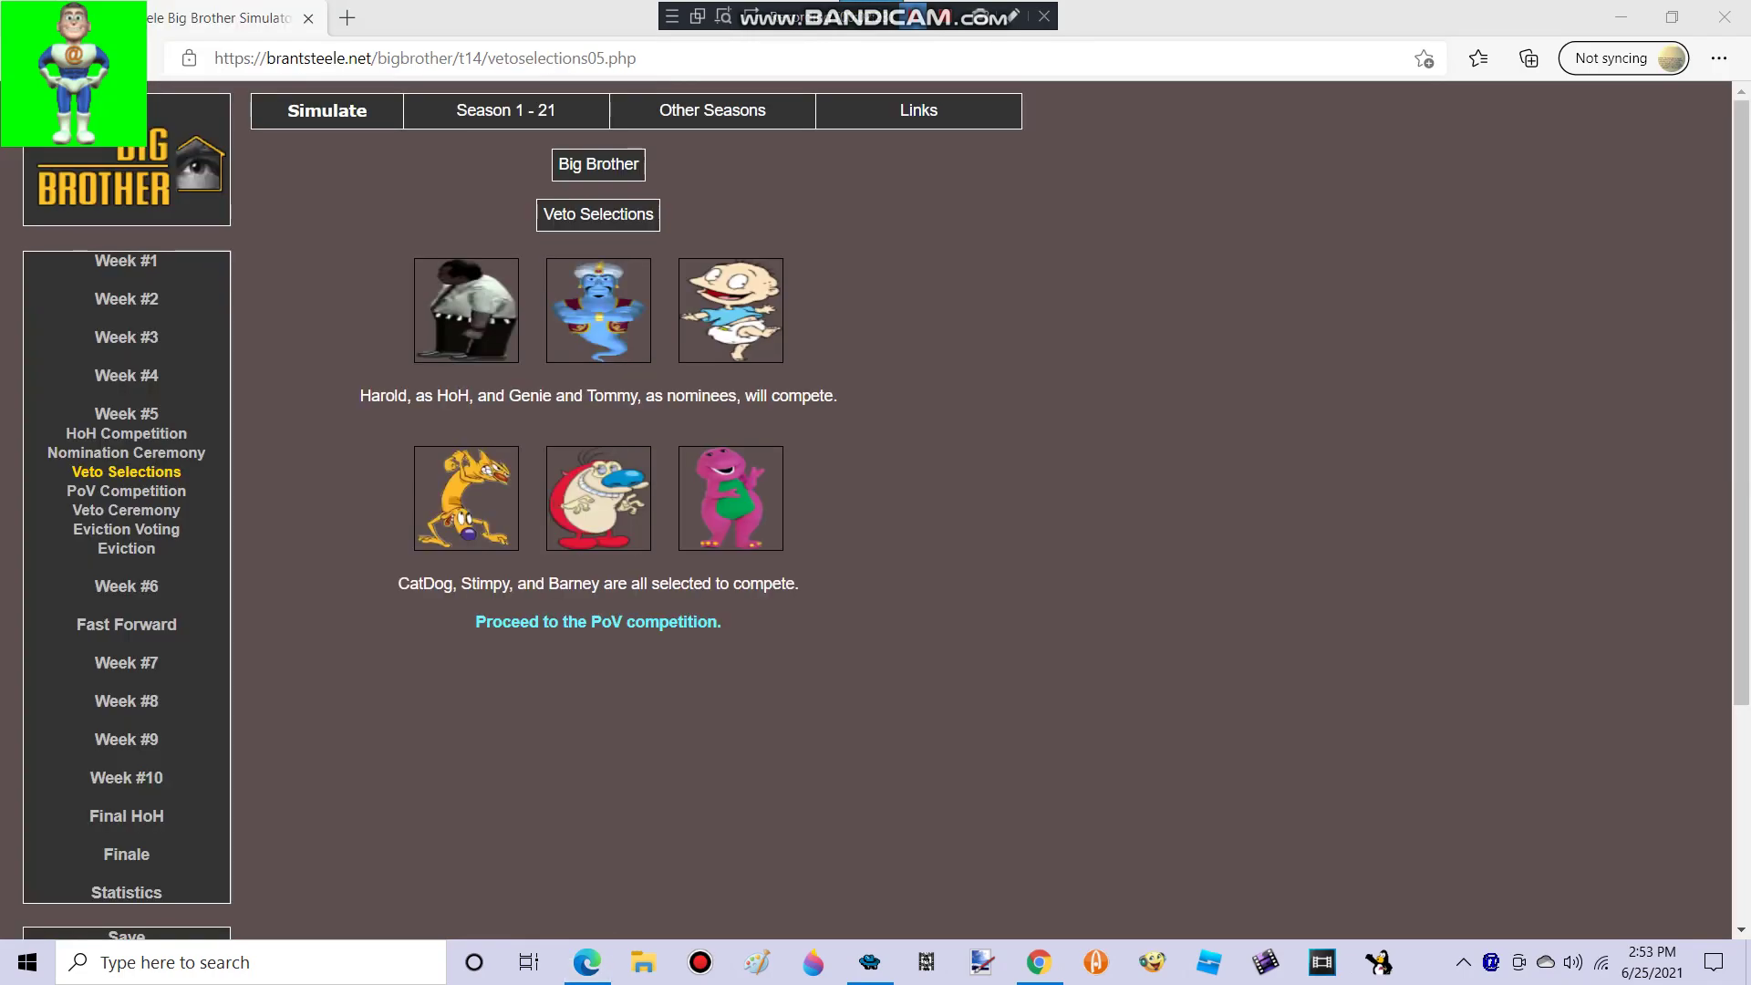
{"action": "left_click", "coordinate": [598, 621]}
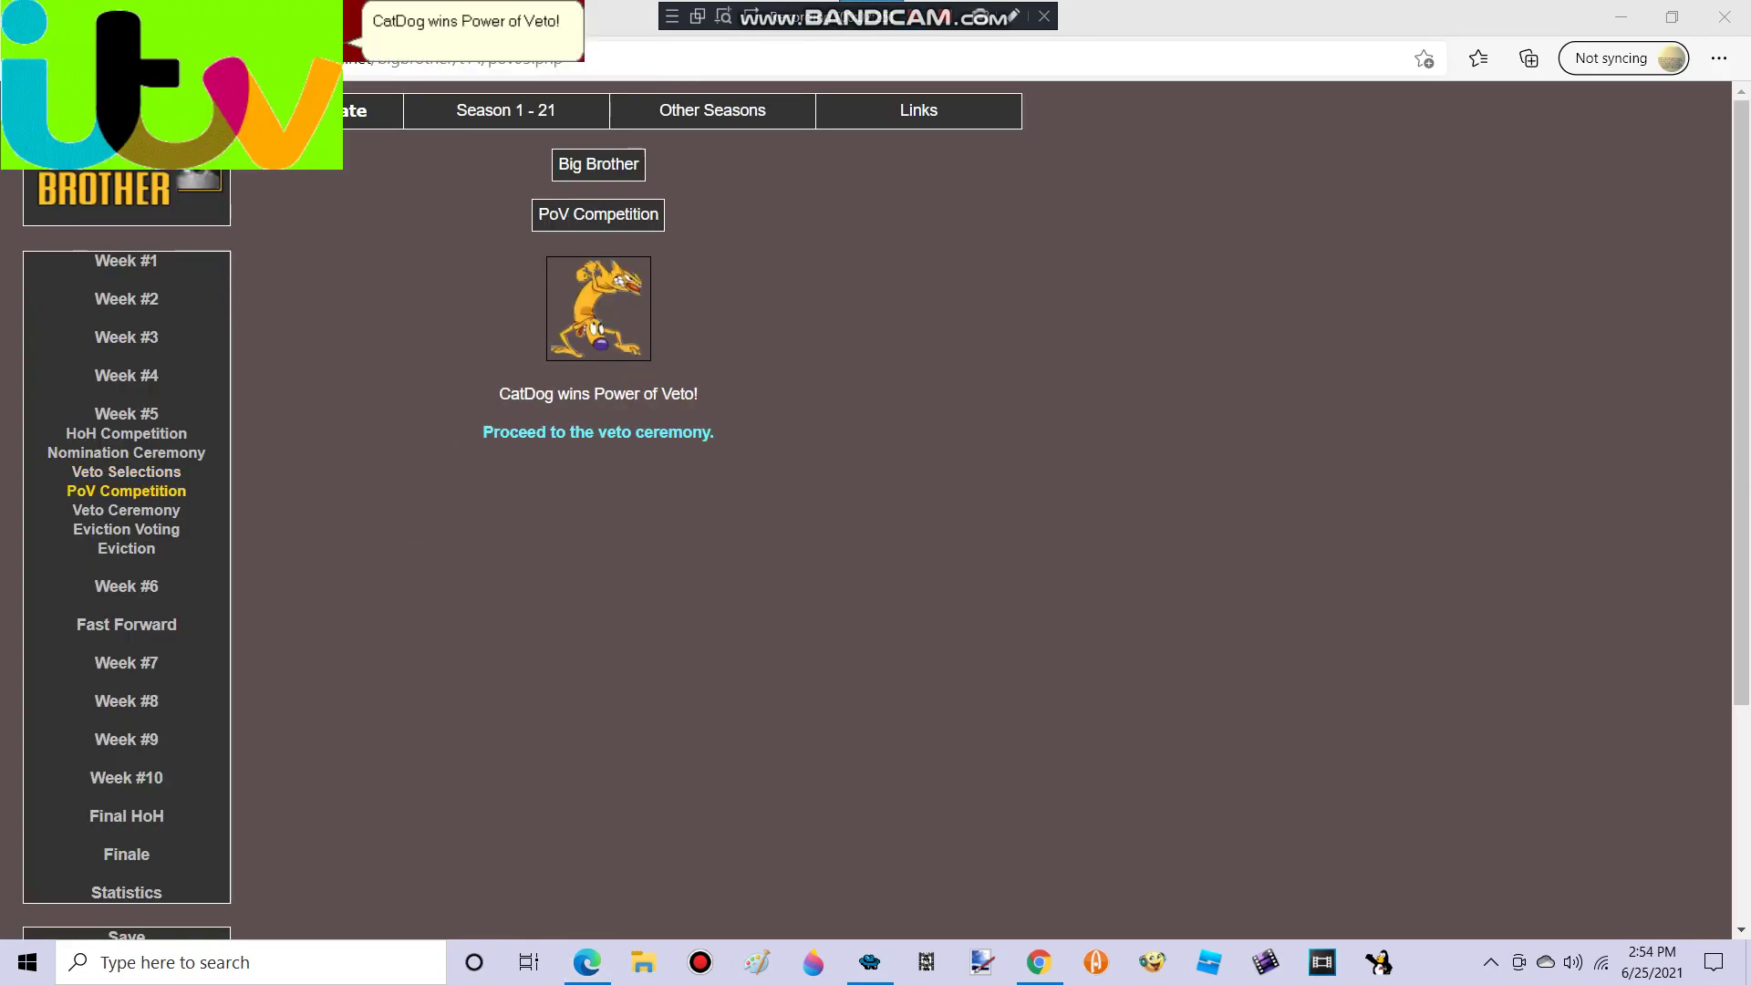
{"action": "left_click", "coordinate": [599, 431]}
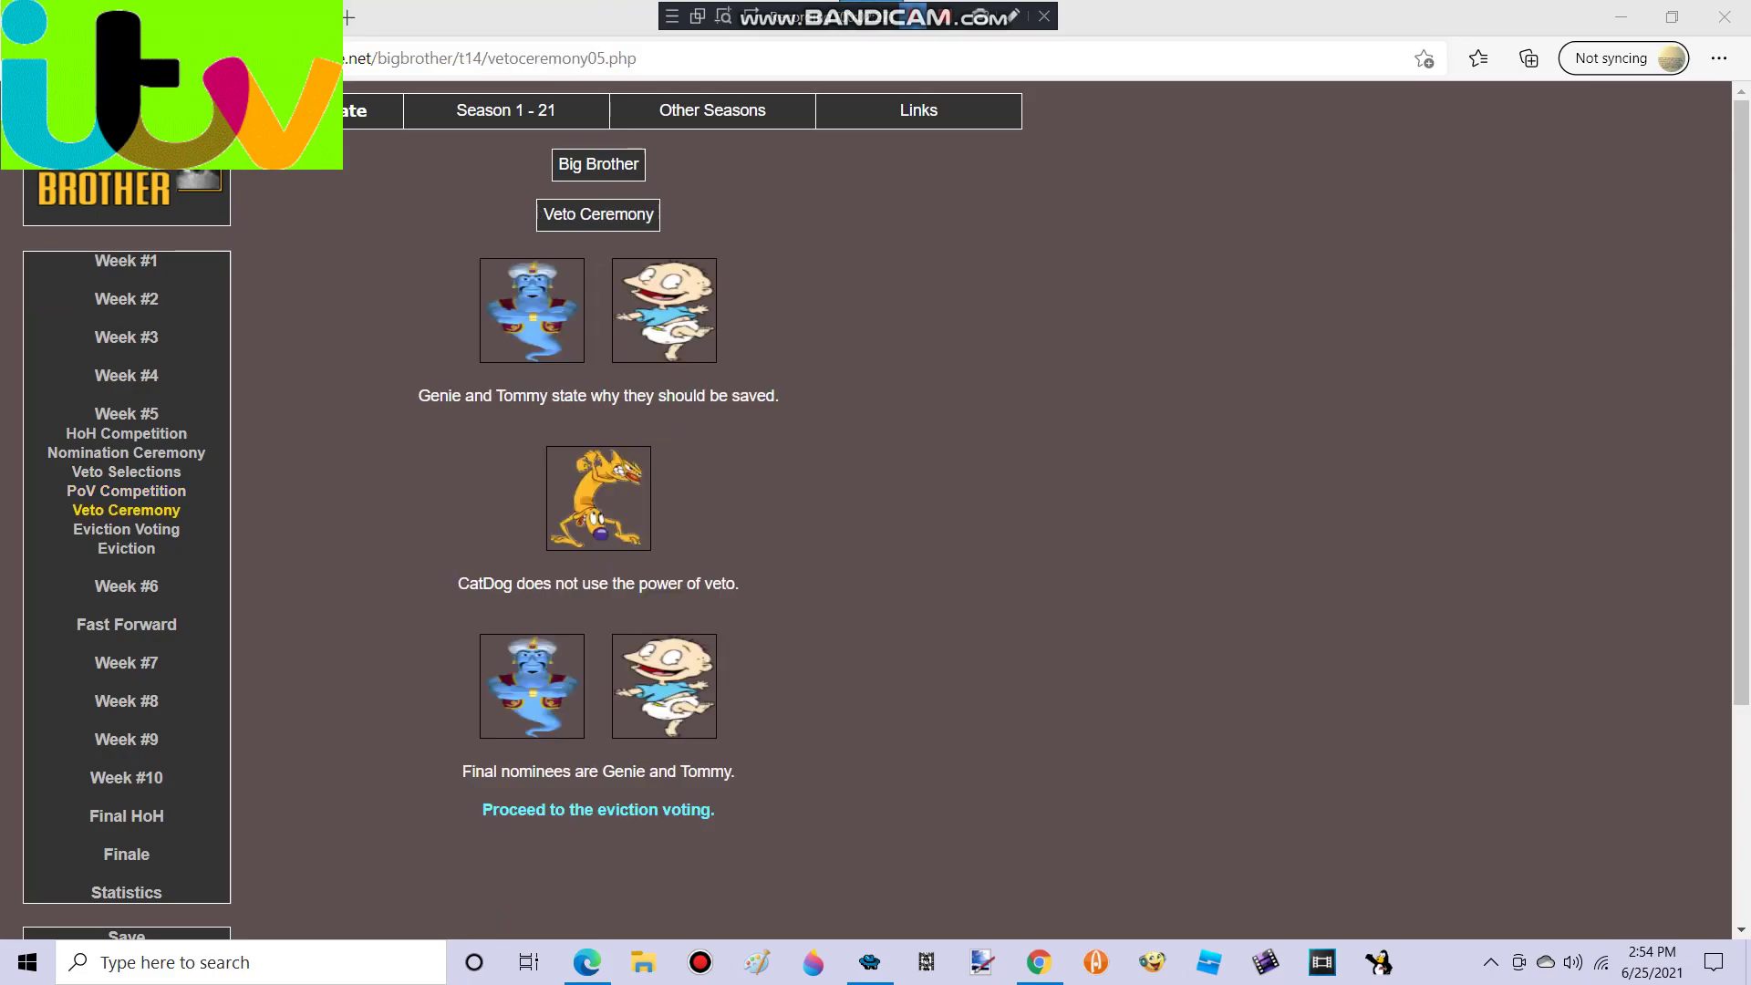
{"action": "left_click", "coordinate": [599, 809]}
{"action": "scroll", "coordinate": [598, 809], "scroll_direction": "down", "scroll_amount": 4}
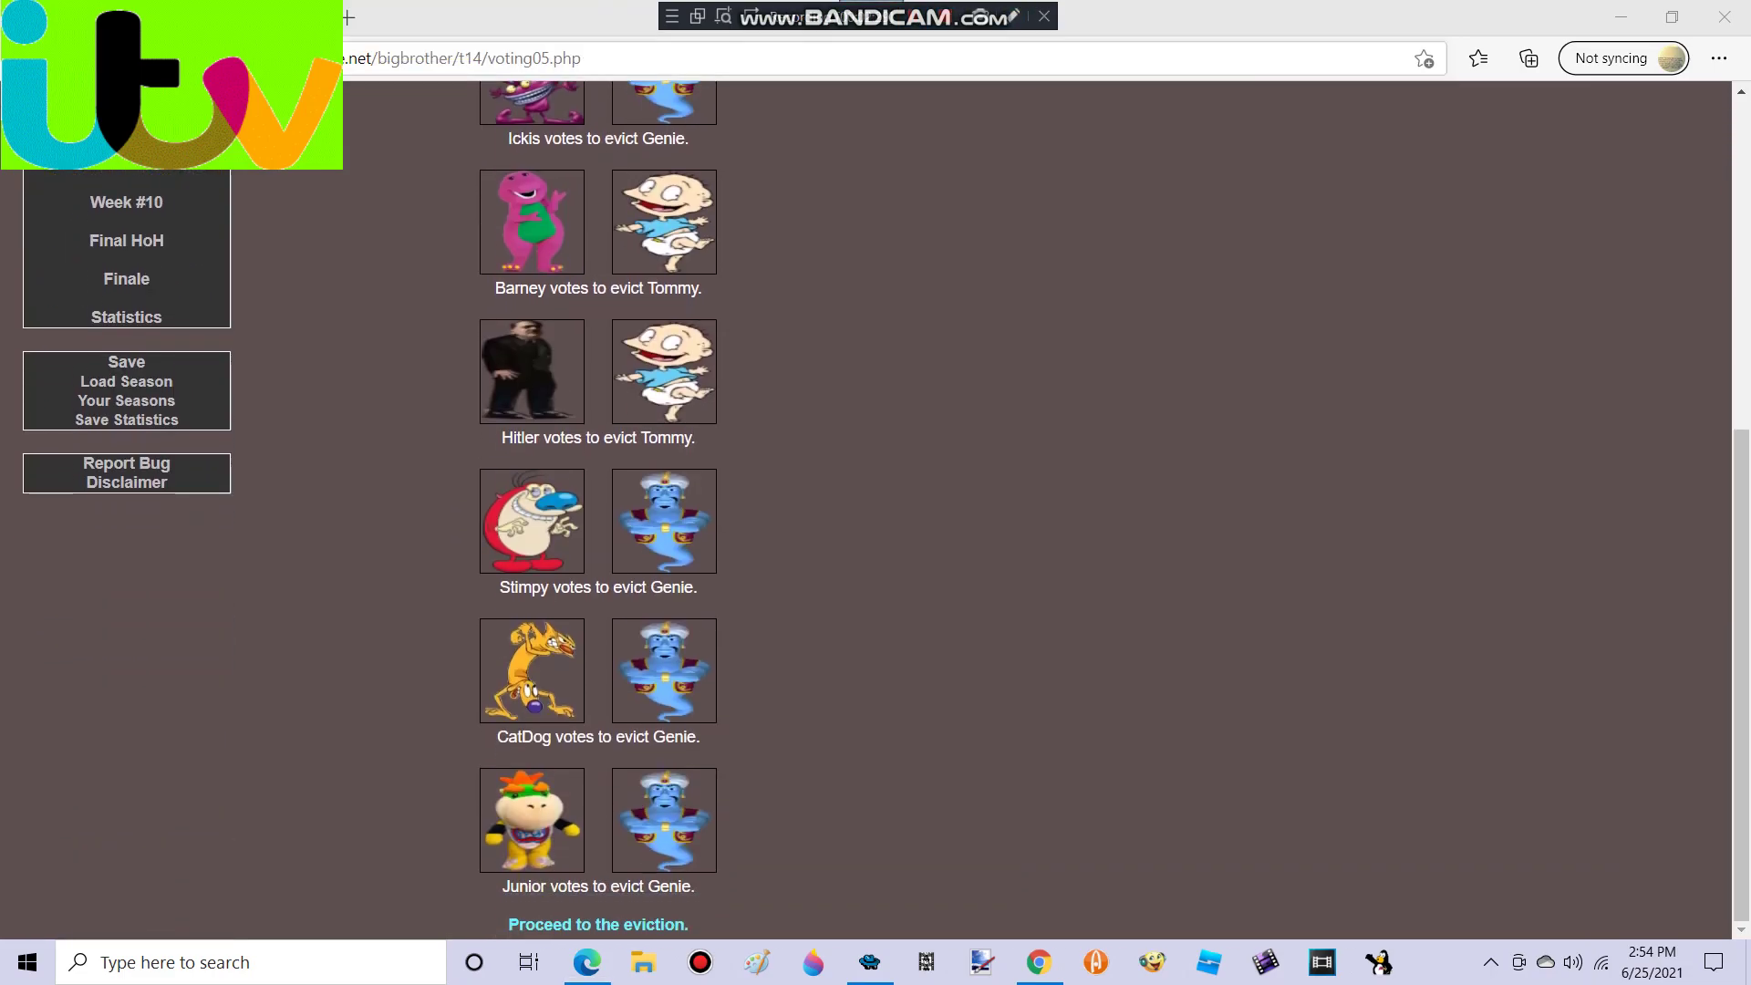
{"action": "left_click", "coordinate": [598, 923]}
{"action": "left_click", "coordinate": [597, 621]}
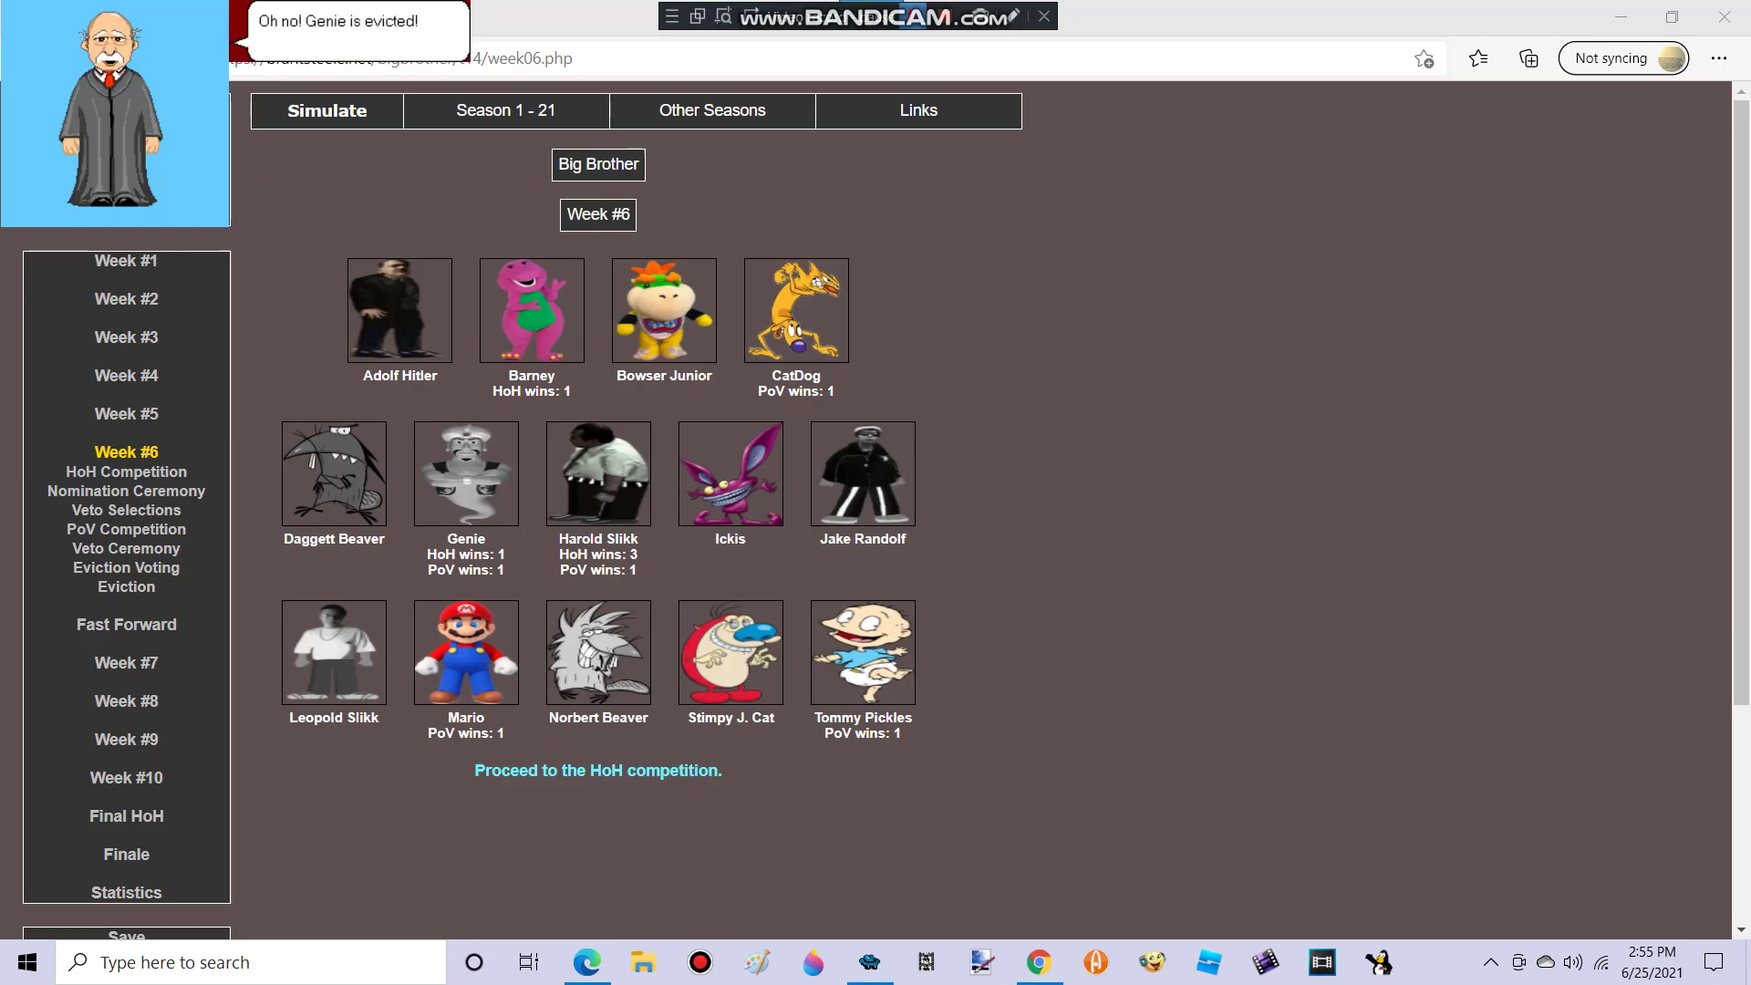
Step: Run week 6 from HoH through Tommy's unused veto and voting to Mario's eviction
{"action": "left_click", "coordinate": [599, 771]}
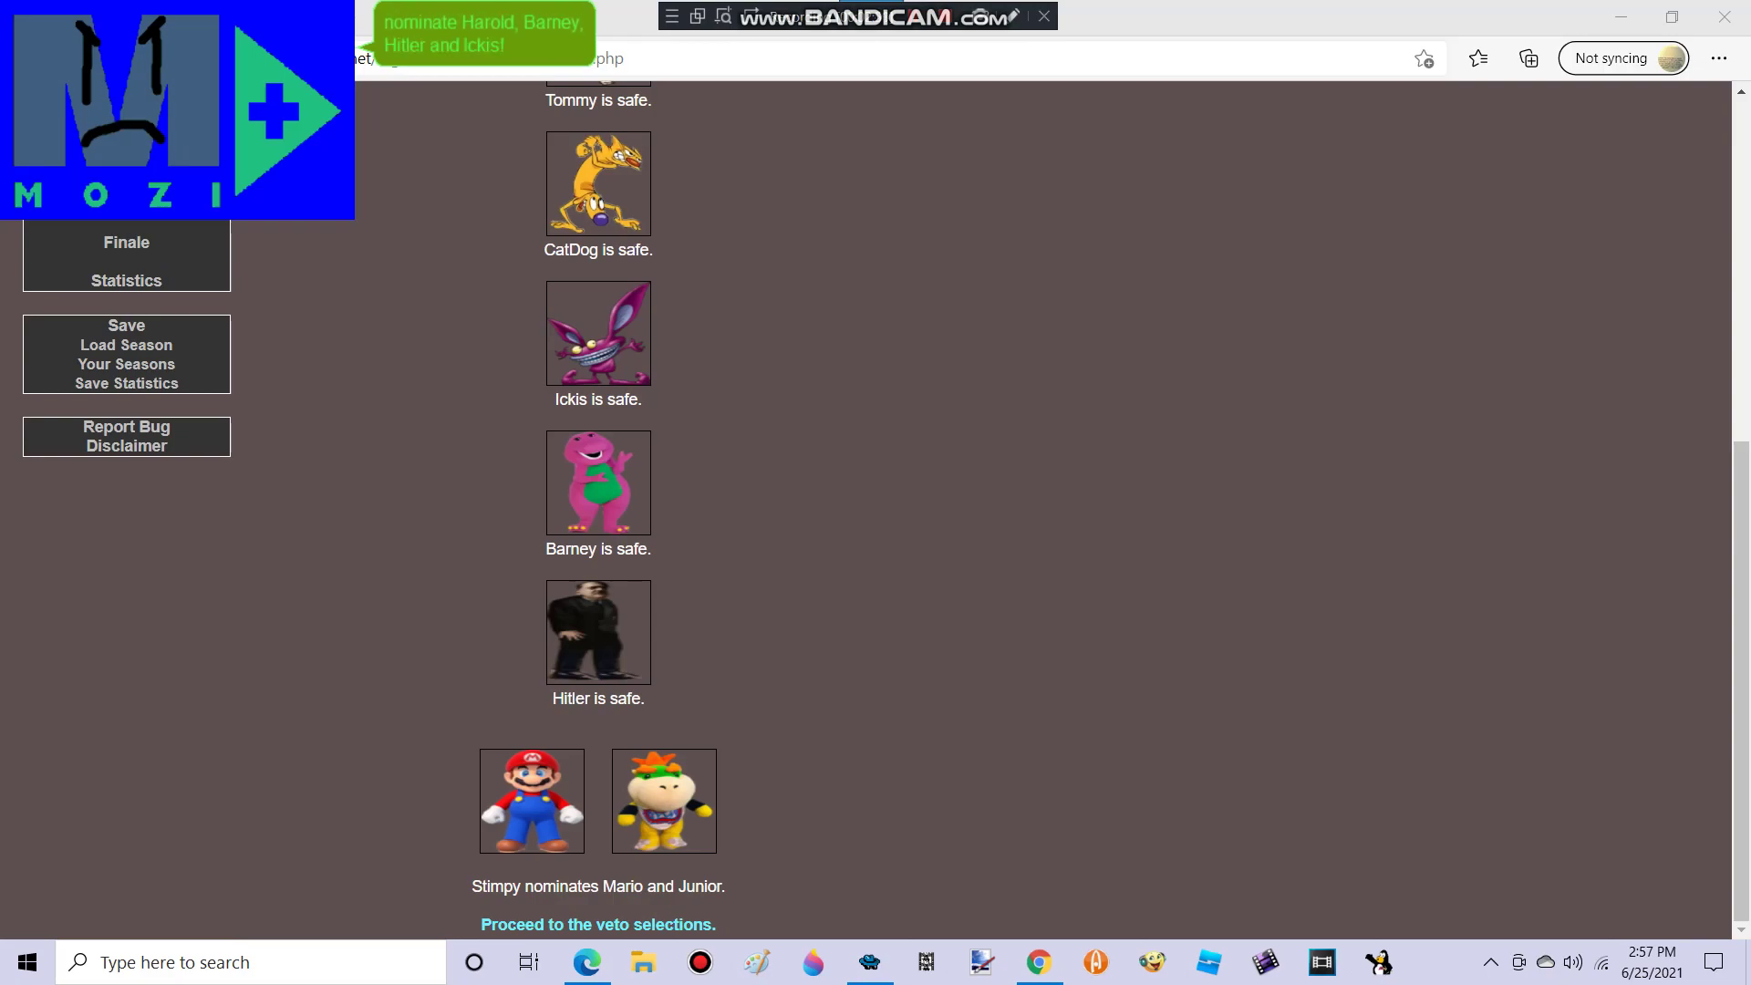
{"action": "left_click", "coordinate": [599, 924]}
{"action": "left_click", "coordinate": [598, 622]}
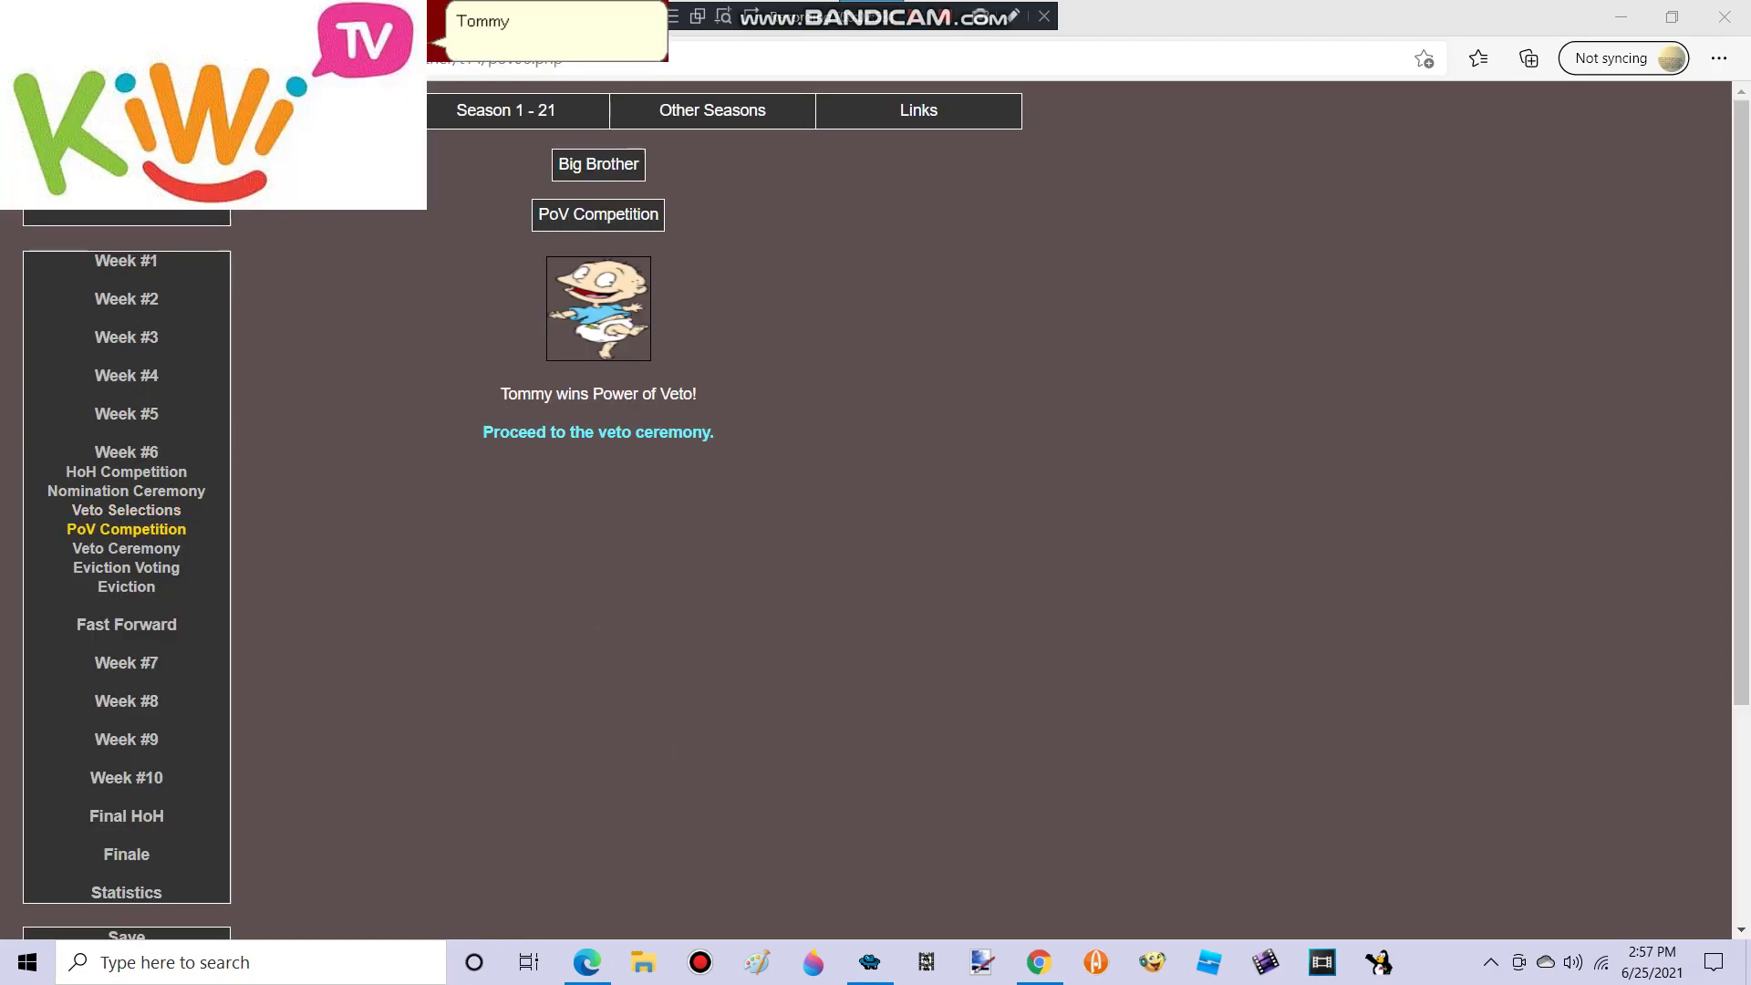
{"action": "left_click", "coordinate": [599, 431]}
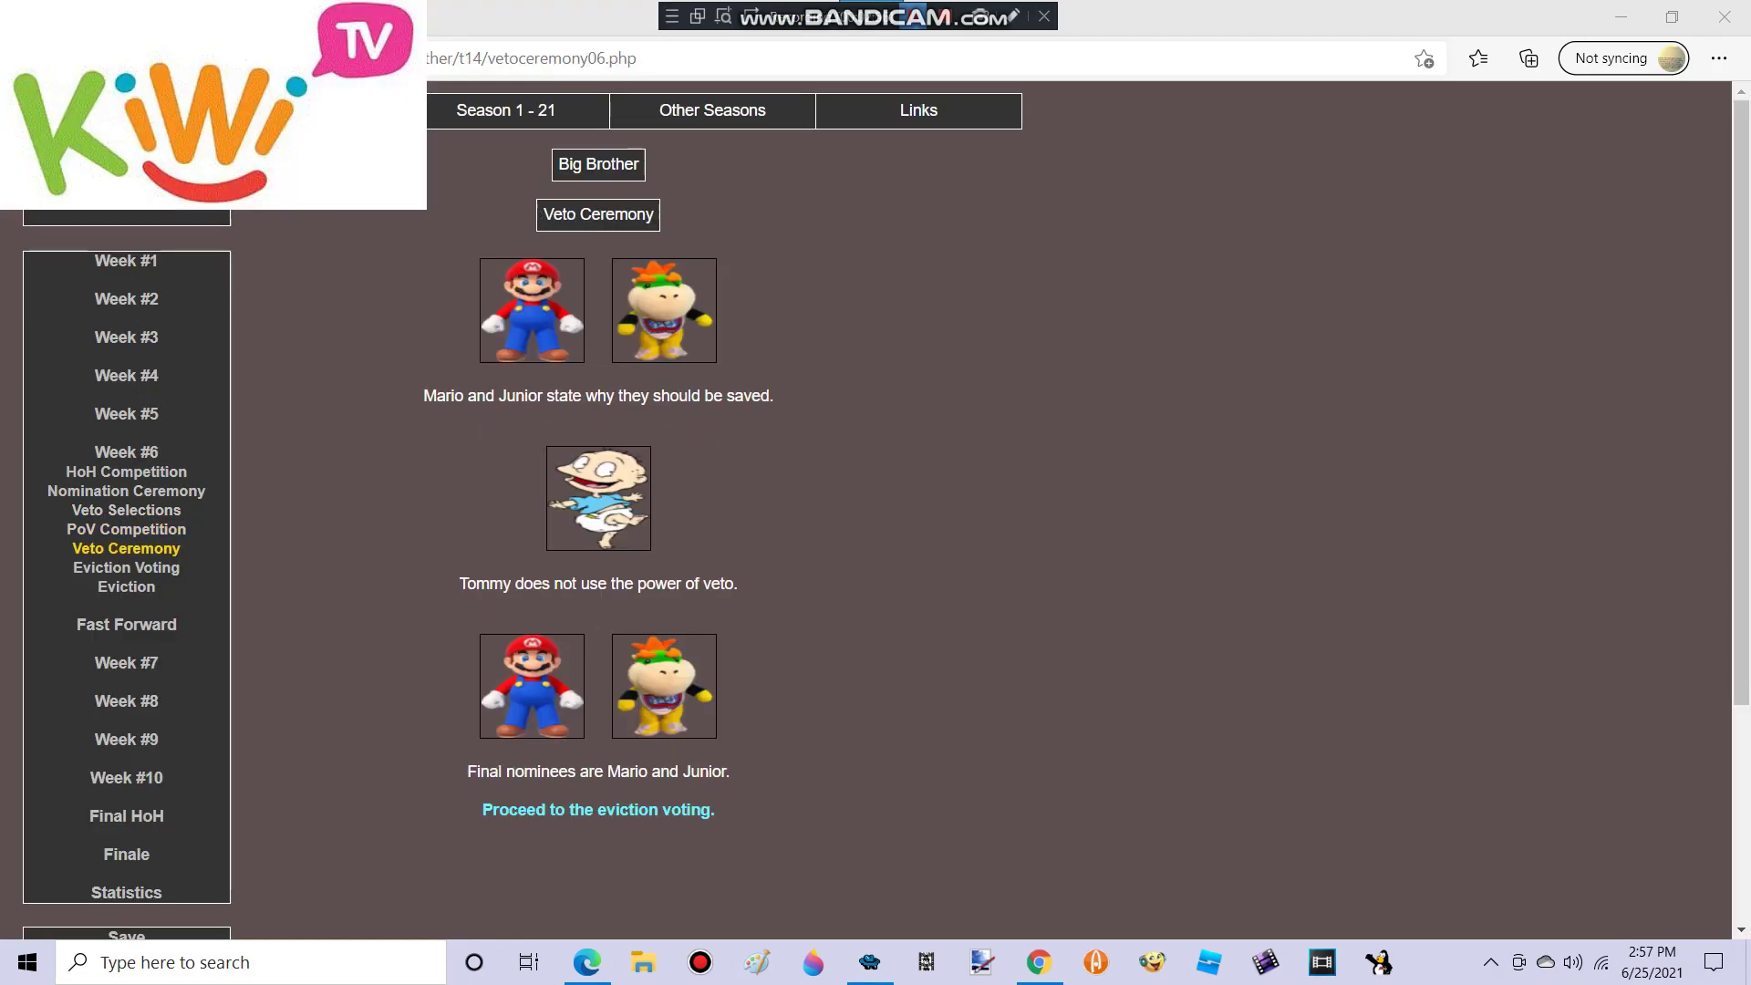
{"action": "left_click", "coordinate": [598, 809]}
{"action": "scroll", "coordinate": [599, 548], "scroll_direction": "down", "scroll_amount": 3}
{"action": "left_click", "coordinate": [595, 927]}
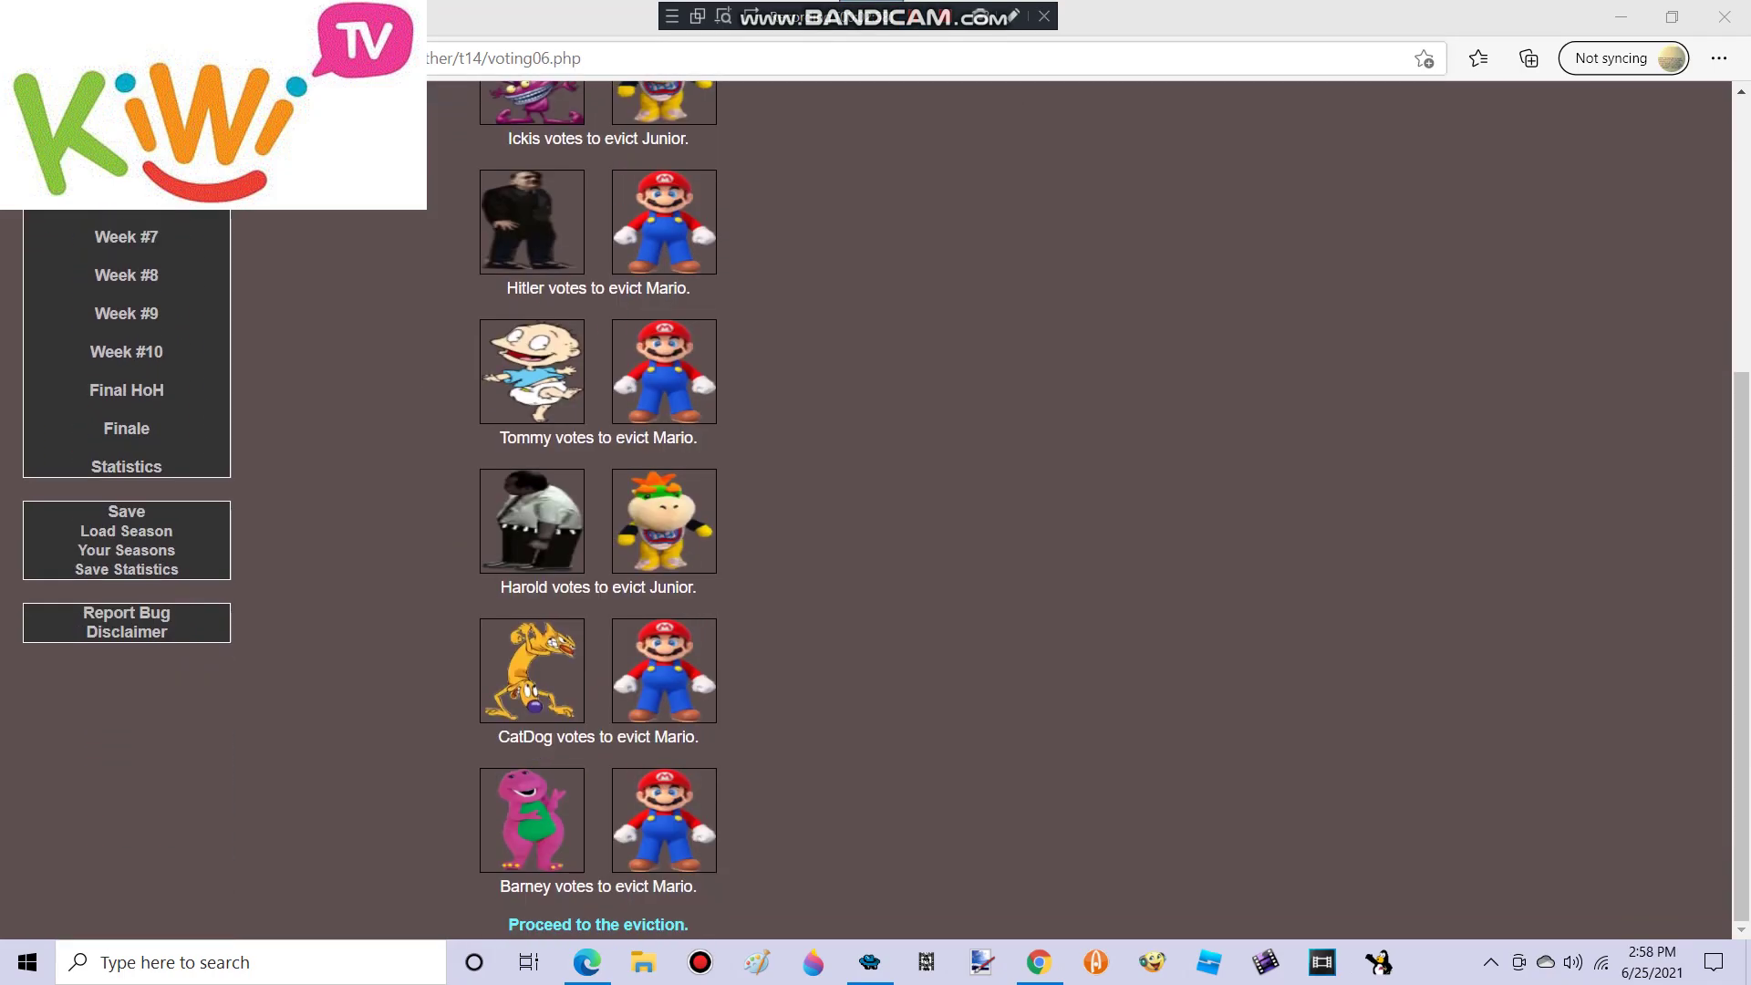
Step: Play out the Fast Forward week's HoH, nominations, voting and eviction
{"action": "left_click", "coordinate": [597, 621]}
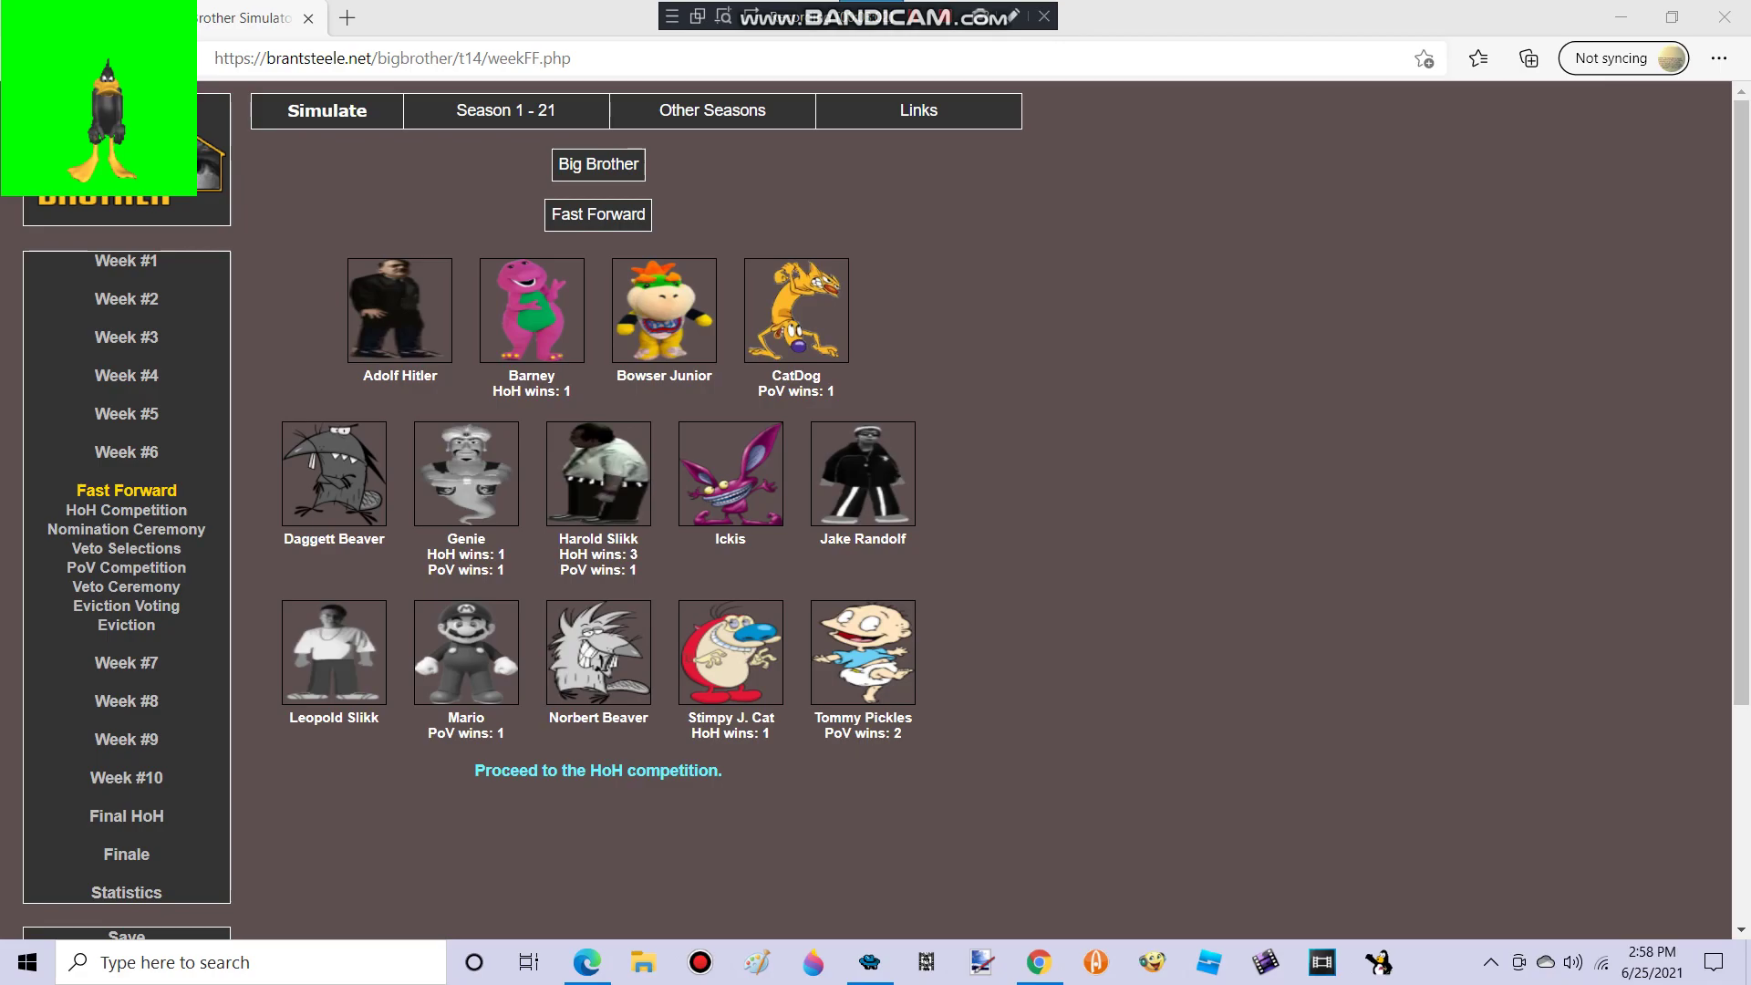
{"action": "left_click", "coordinate": [597, 771]}
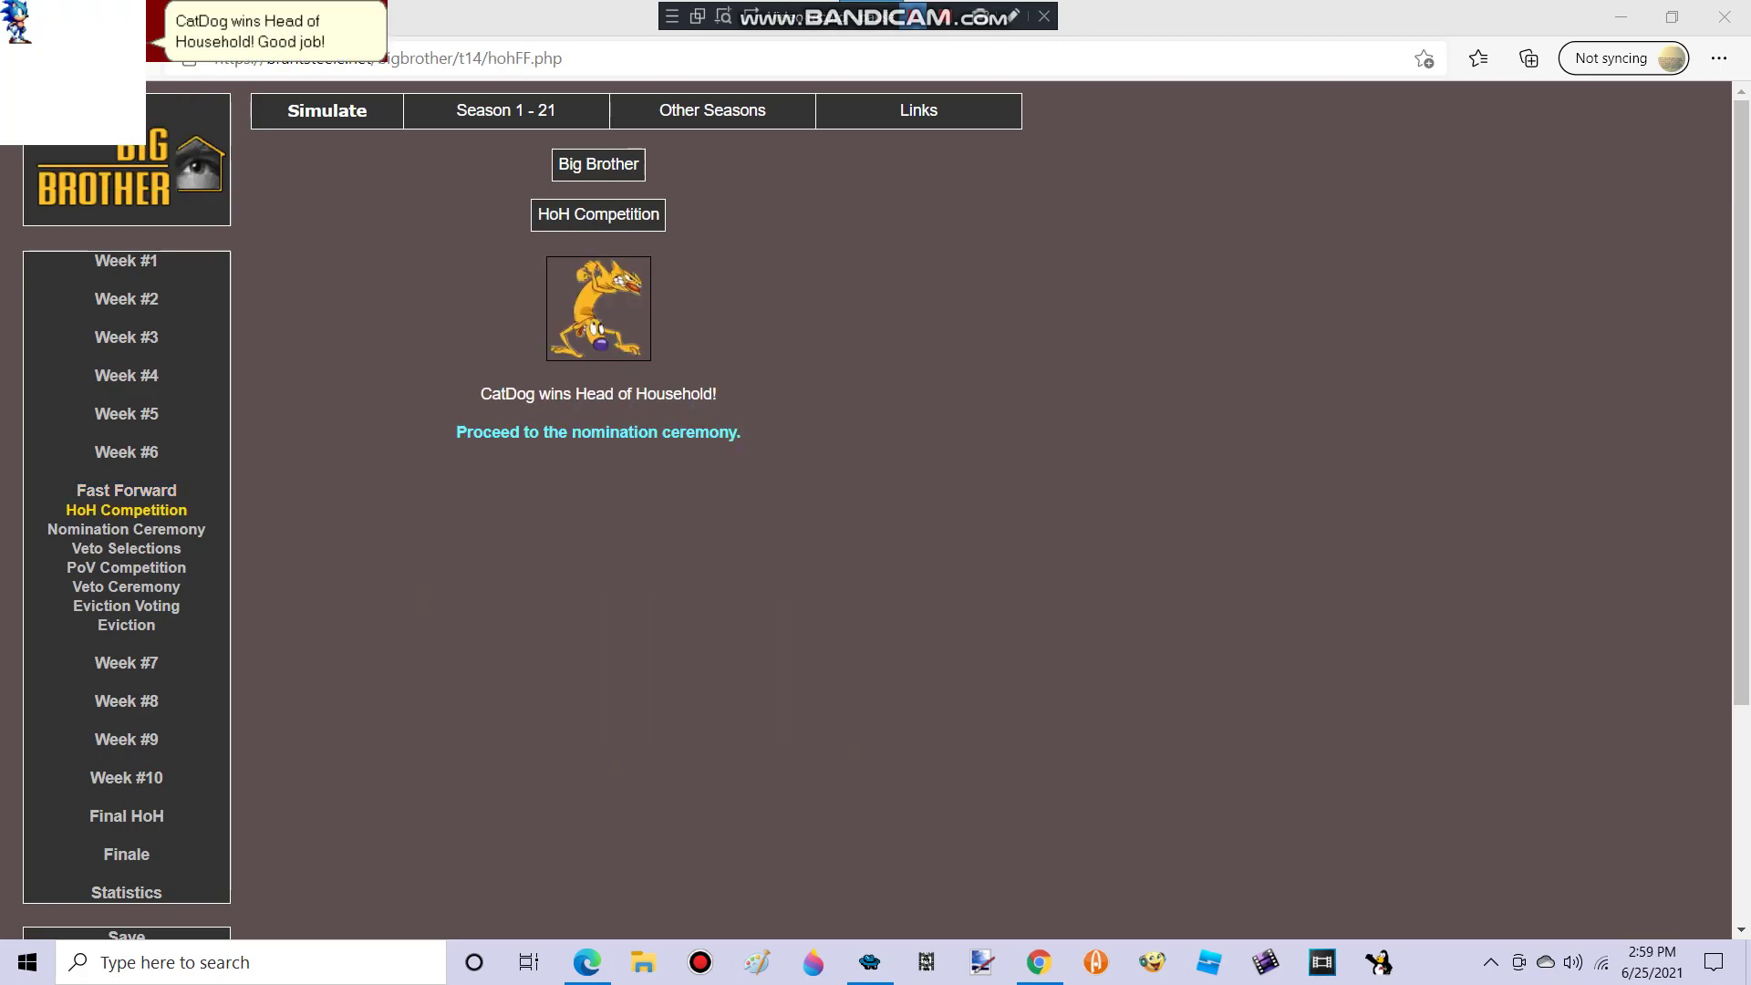
{"action": "left_click", "coordinate": [598, 431]}
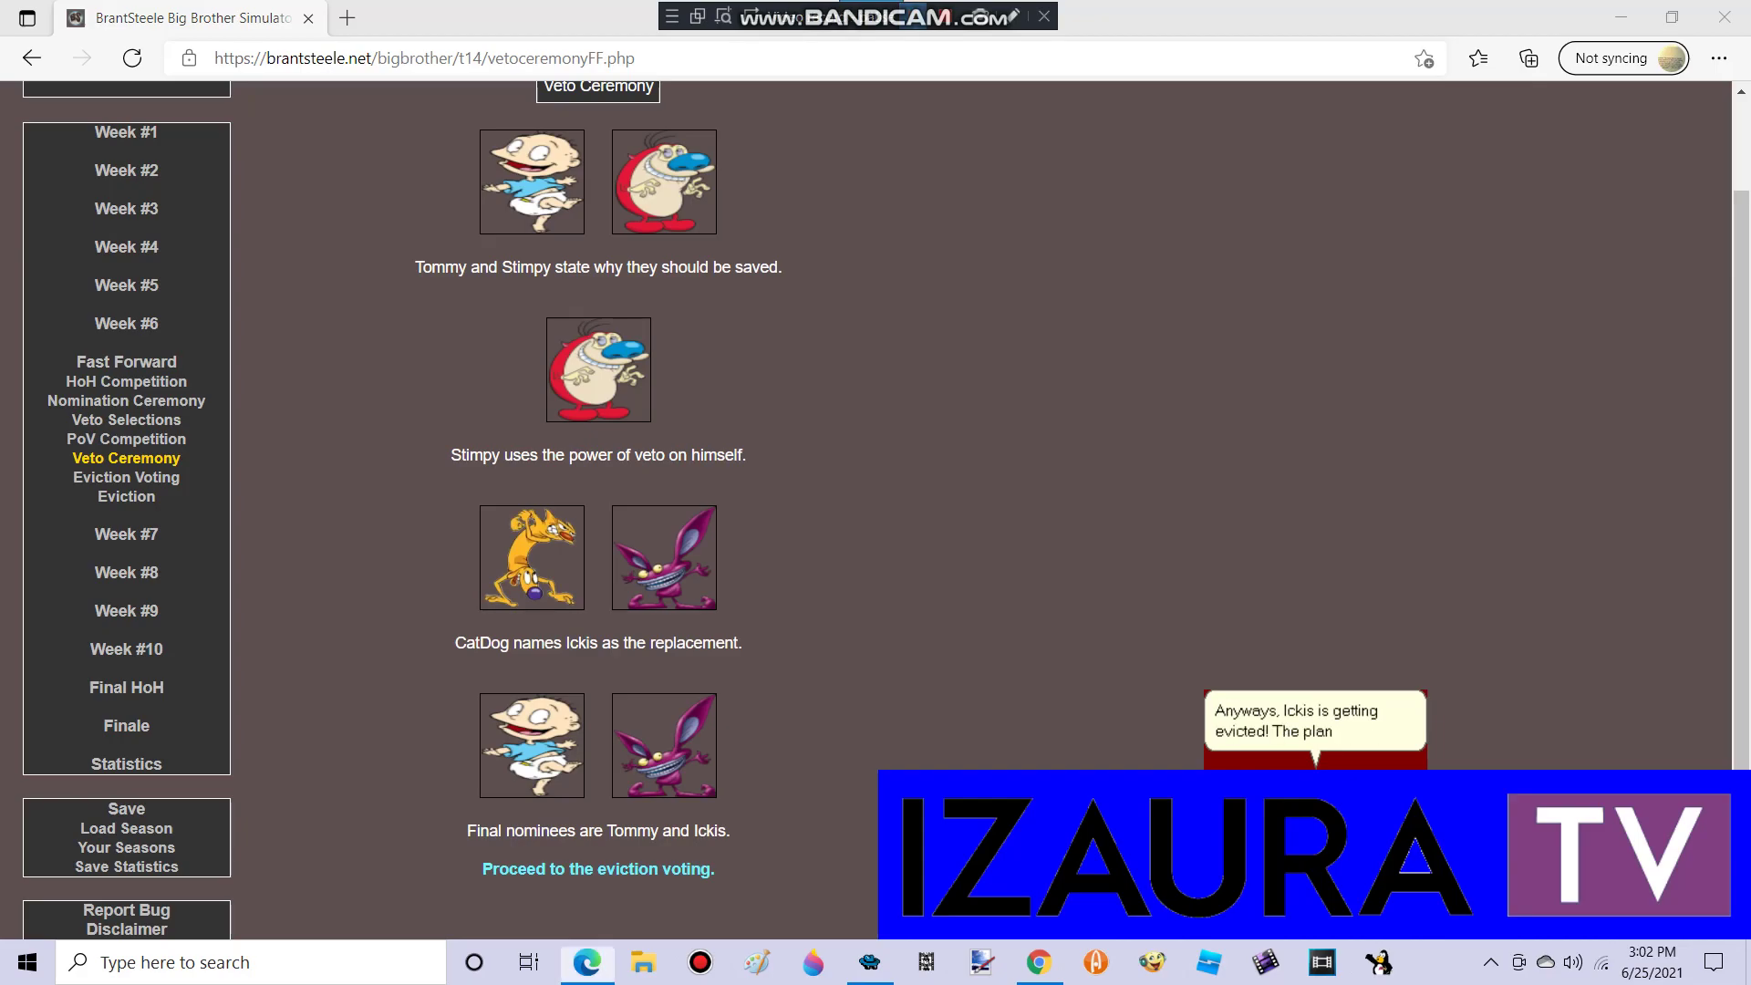
{"action": "left_click", "coordinate": [597, 869]}
{"action": "scroll", "coordinate": [876, 492], "scroll_direction": "down", "scroll_amount": 3}
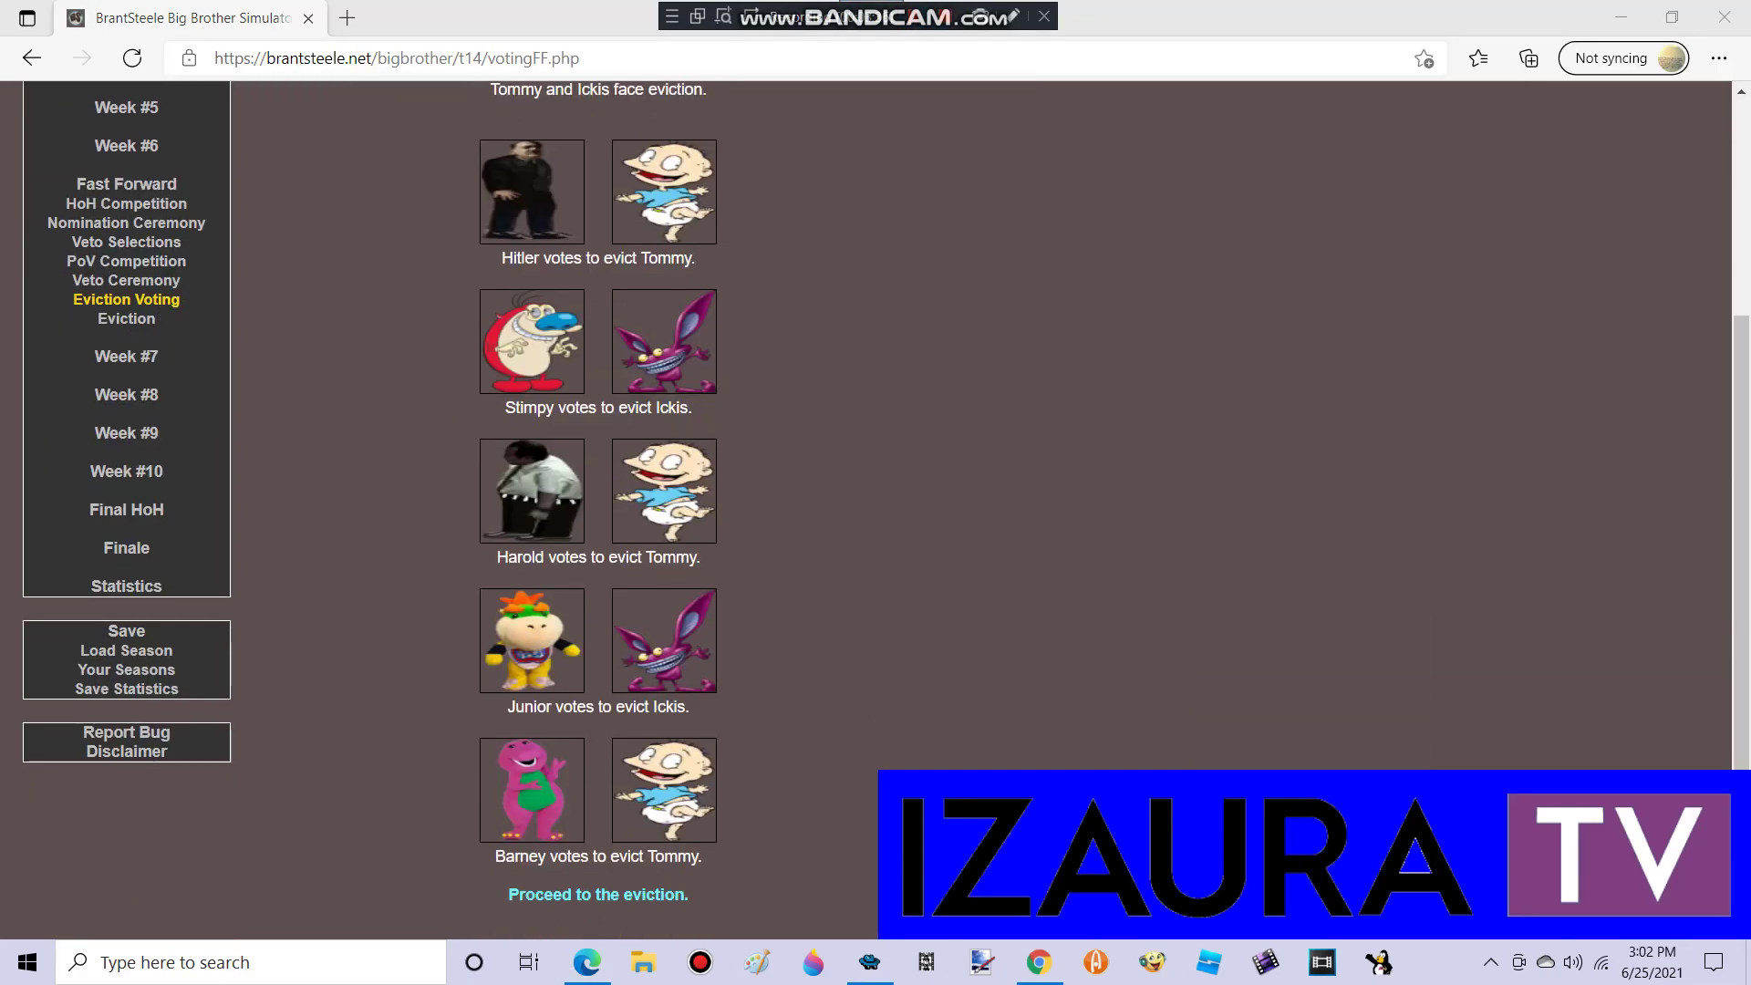
{"action": "left_click", "coordinate": [597, 894]}
Step: Run week 7's voting to Ickis's 4-0 eviction and advance to week 8
{"action": "left_click", "coordinate": [595, 618]}
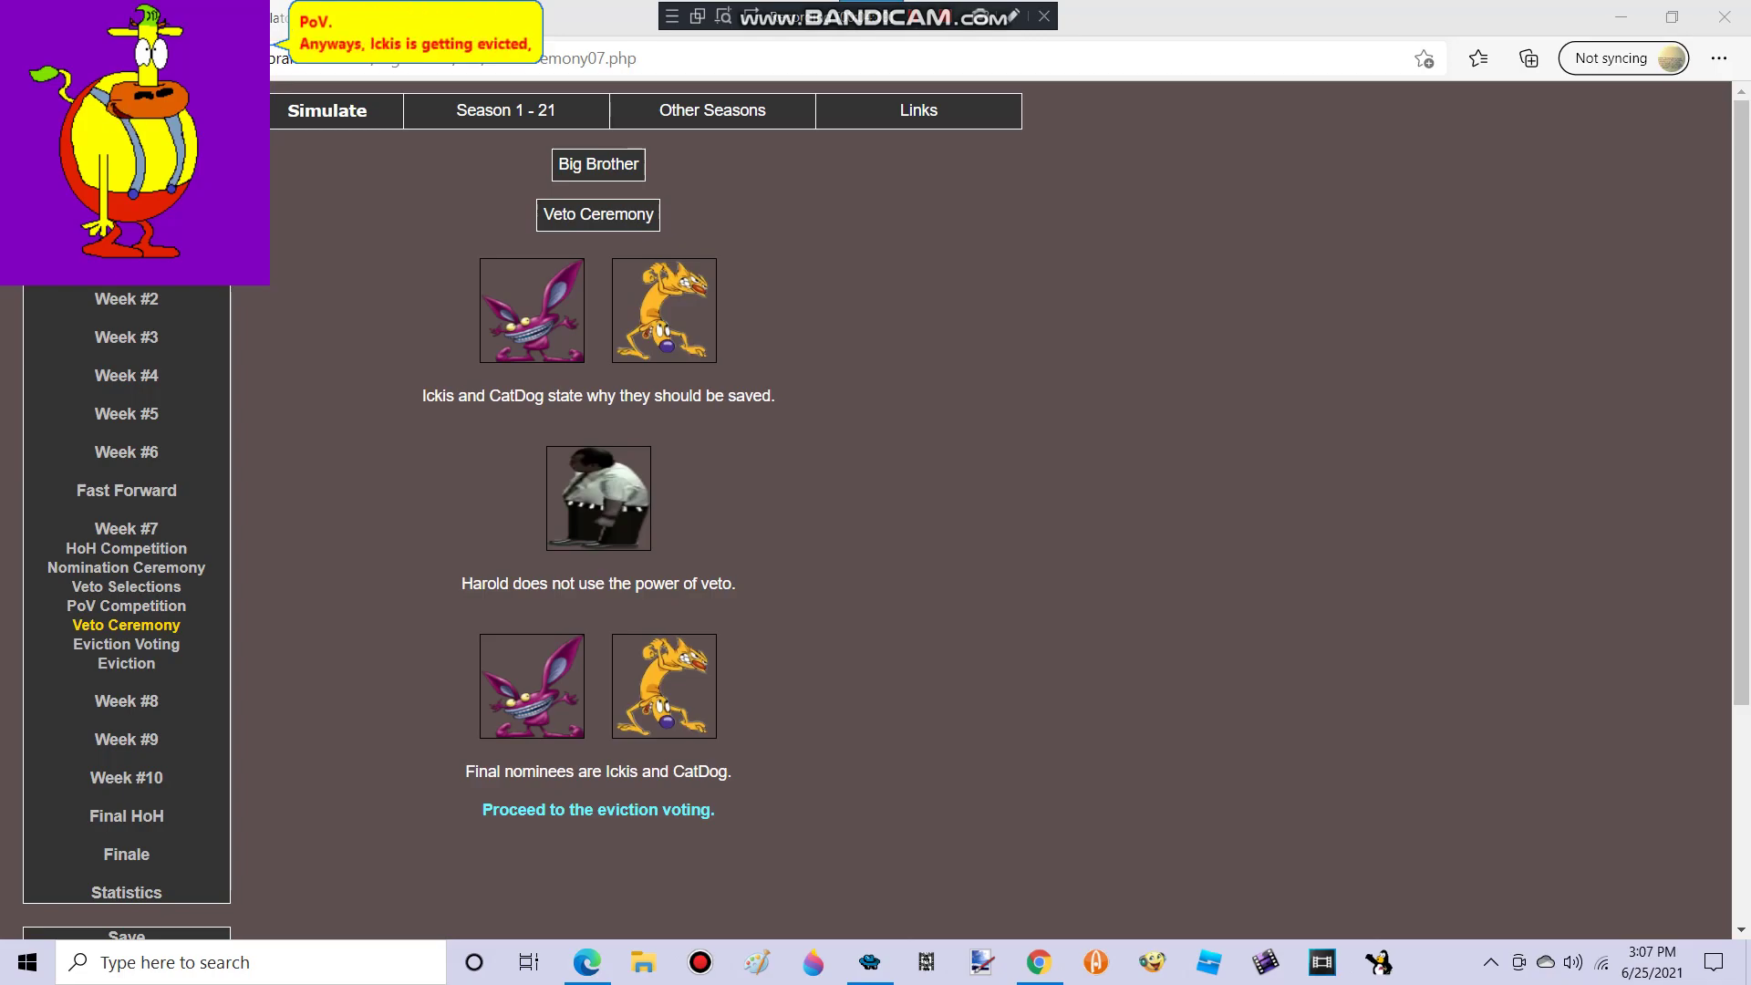
{"action": "left_click", "coordinate": [597, 808]}
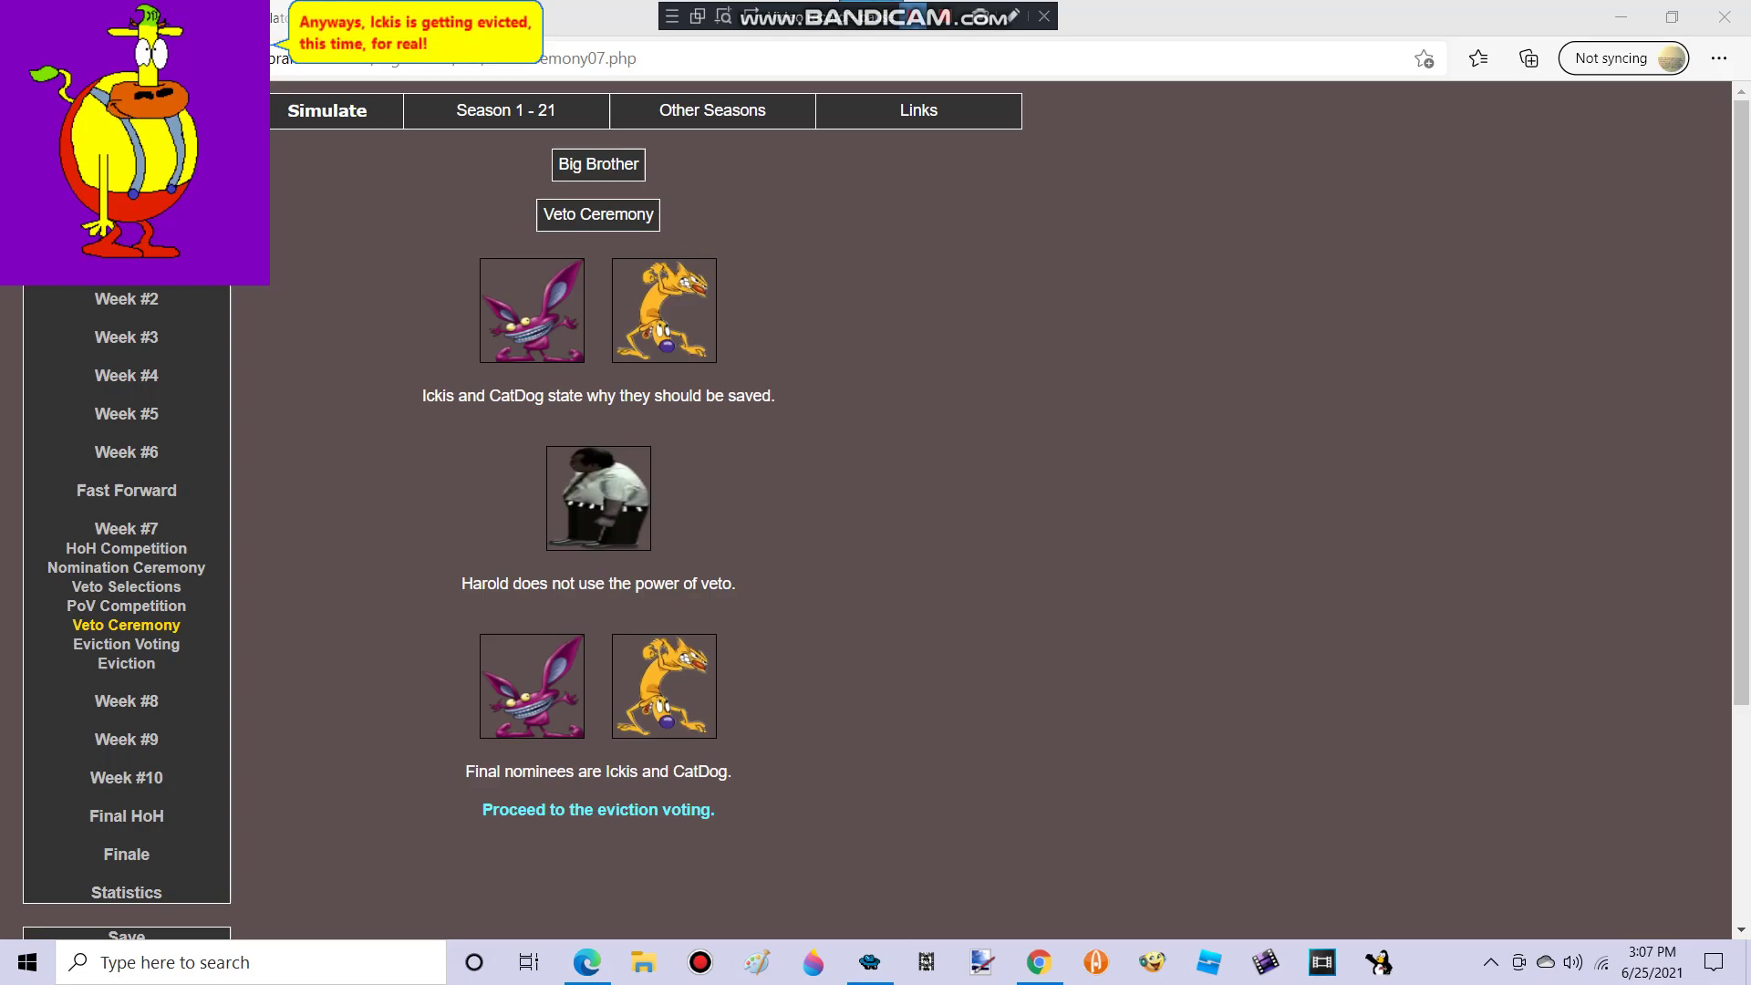
{"action": "left_click", "coordinate": [598, 873]}
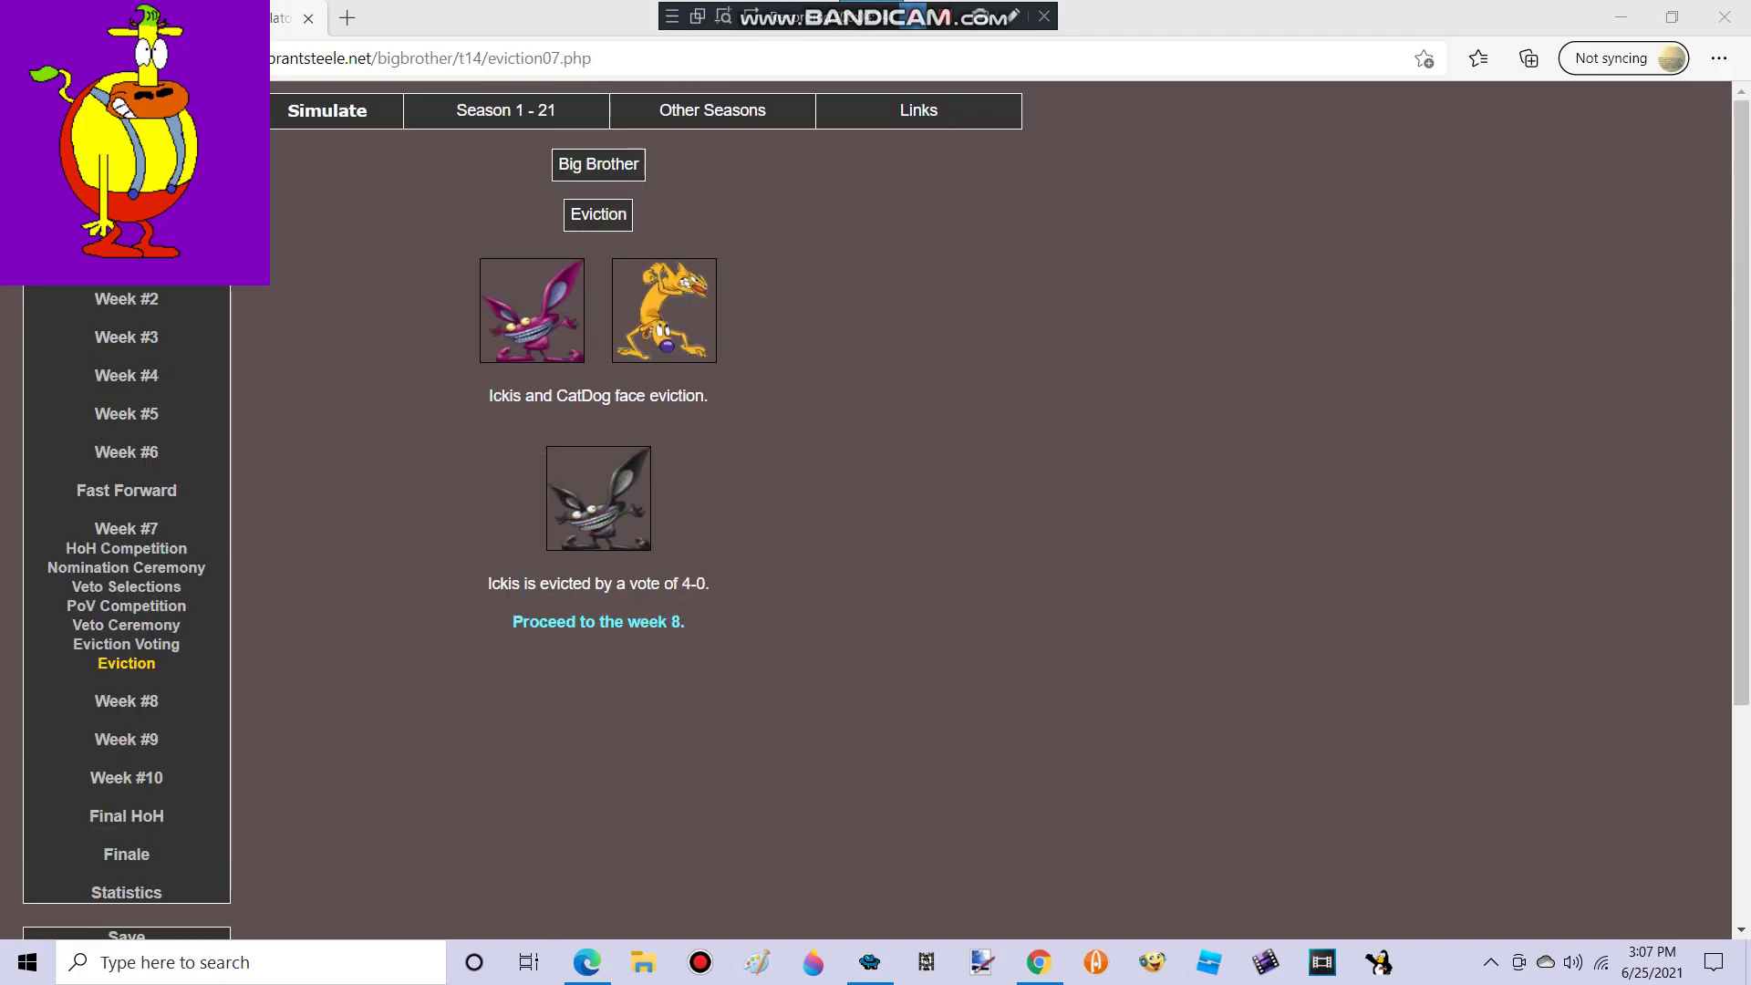
{"action": "left_click", "coordinate": [599, 622]}
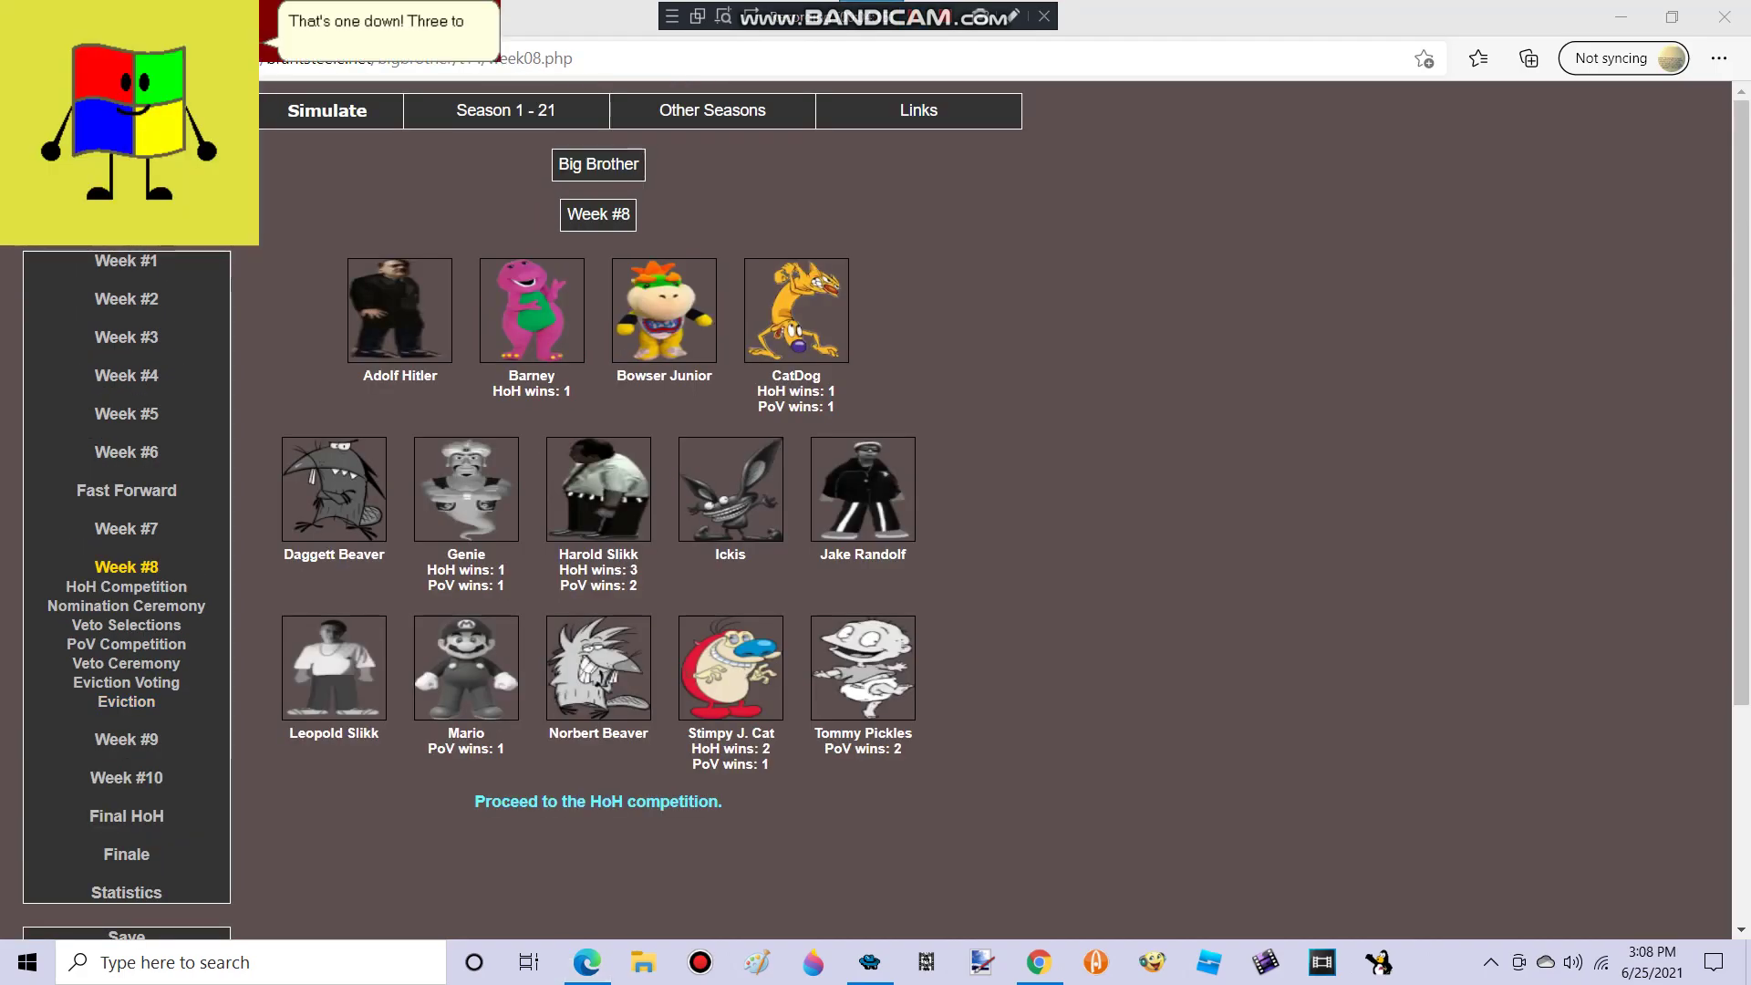
Step: Run week 8's Head of Household competition and continue to its nomination ceremony
{"action": "left_click", "coordinate": [599, 800]}
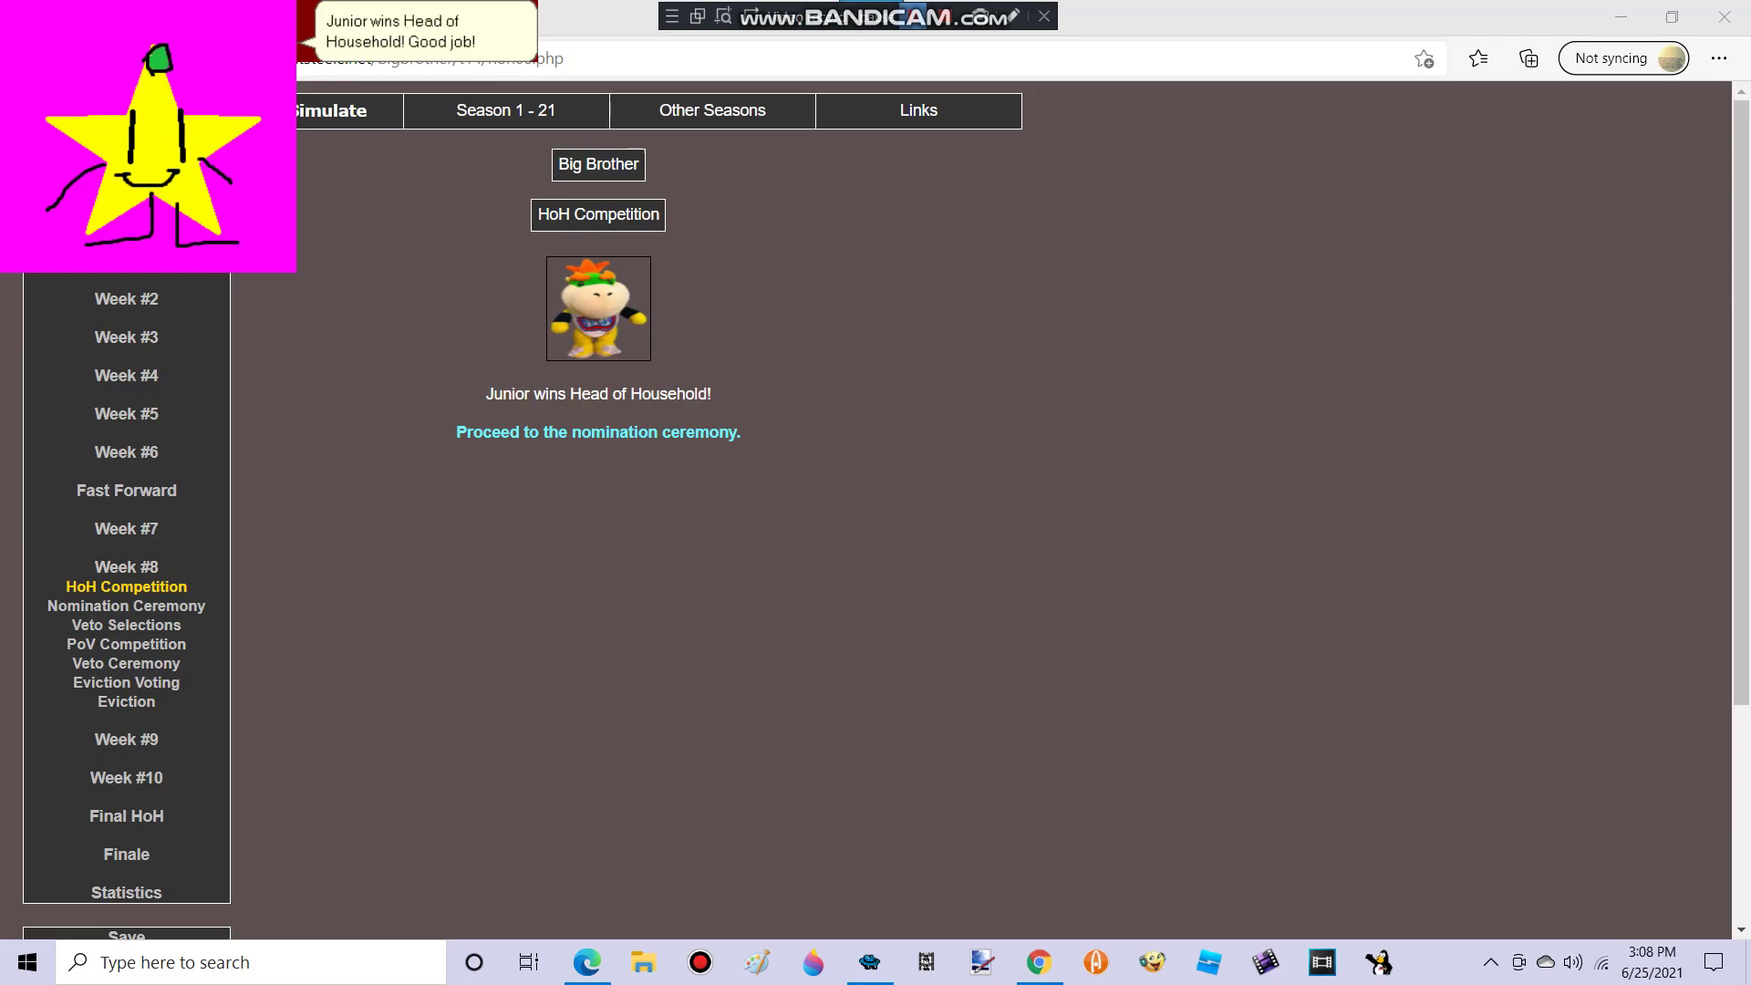
{"action": "left_click", "coordinate": [599, 430]}
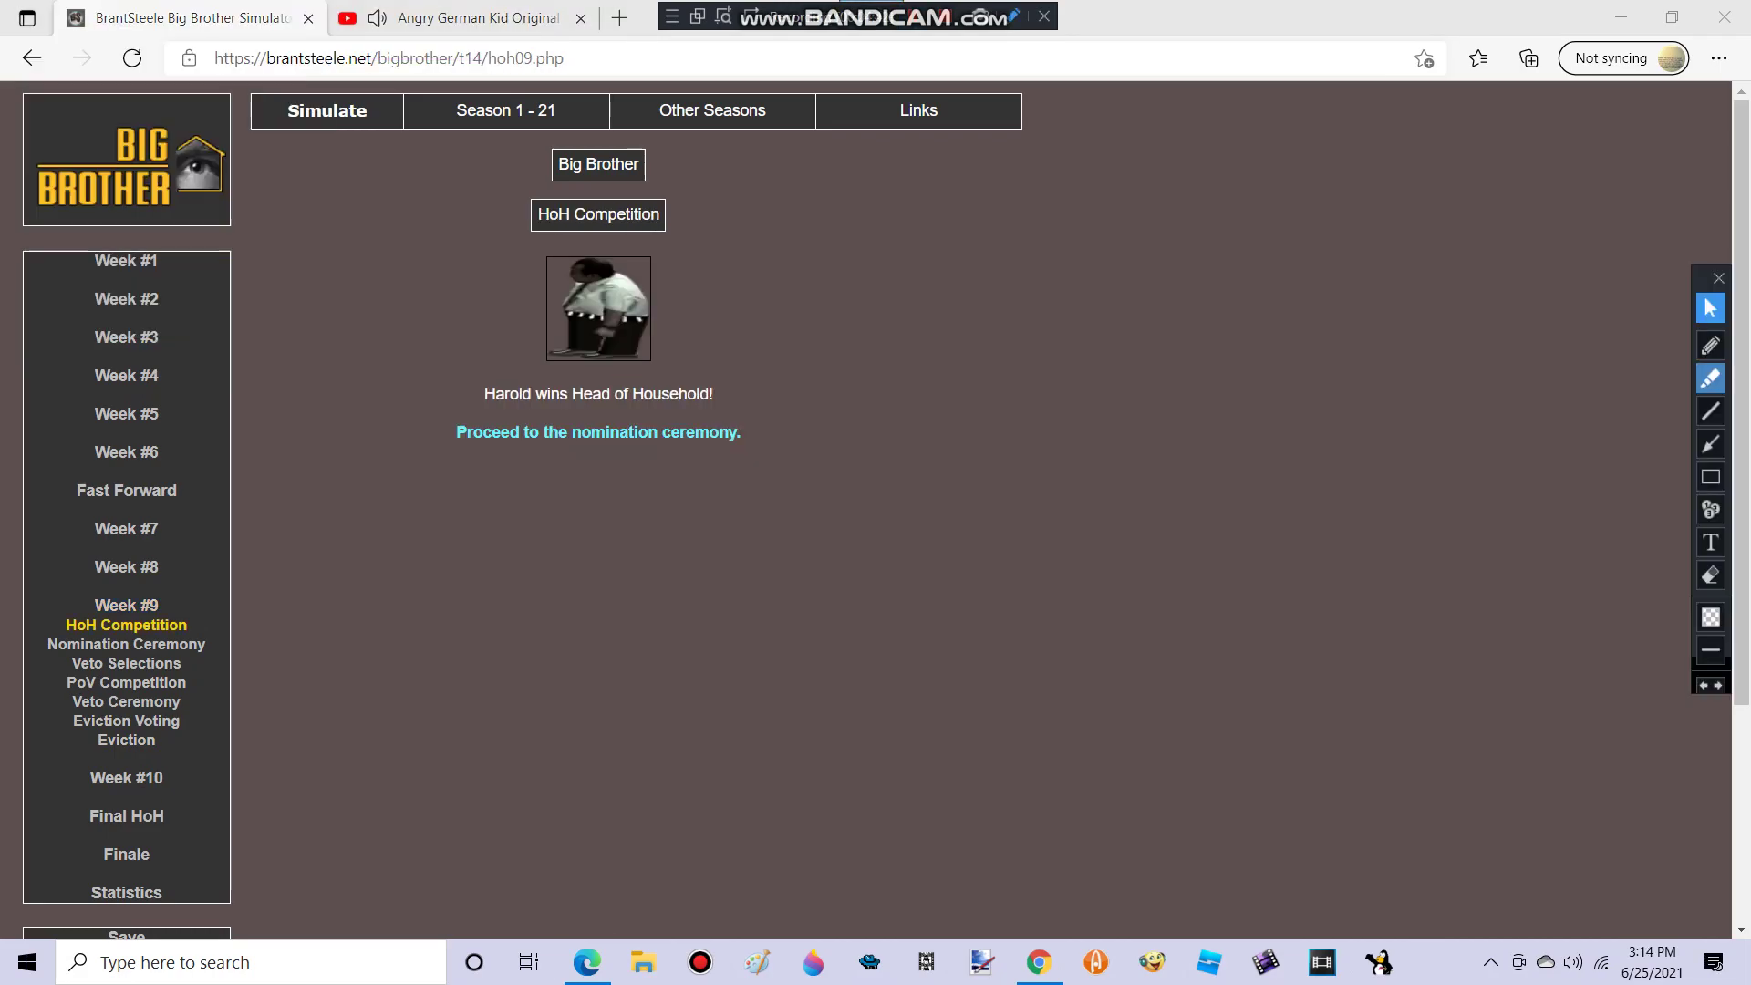
Step: Drag across the week 9 simulator page and click its upper-right controls
{"action": "mouse_move", "coordinate": [1506, 958]}
{"action": "left_mouse_down"}
{"action": "mouse_move", "coordinate": [643, 137]}
{"action": "mouse_move", "coordinate": [137, 820]}
{"action": "mouse_move", "coordinate": [28, 205]}
{"action": "mouse_move", "coordinate": [55, 822]}
{"action": "left_mouse_up"}
{"action": "mouse_move", "coordinate": [1546, 219]}
{"action": "left_mouse_down"}
{"action": "mouse_move", "coordinate": [193, 725]}
{"action": "mouse_move", "coordinate": [958, 602]}
{"action": "mouse_move", "coordinate": [890, 821]}
{"action": "mouse_move", "coordinate": [889, 411]}
{"action": "left_mouse_up"}
{"action": "mouse_move", "coordinate": [534, 137]}
{"action": "left_mouse_down"}
{"action": "mouse_move", "coordinate": [1163, 821]}
{"action": "mouse_move", "coordinate": [410, 275]}
{"action": "mouse_move", "coordinate": [889, 137]}
{"action": "mouse_move", "coordinate": [630, 602]}
{"action": "left_mouse_up"}
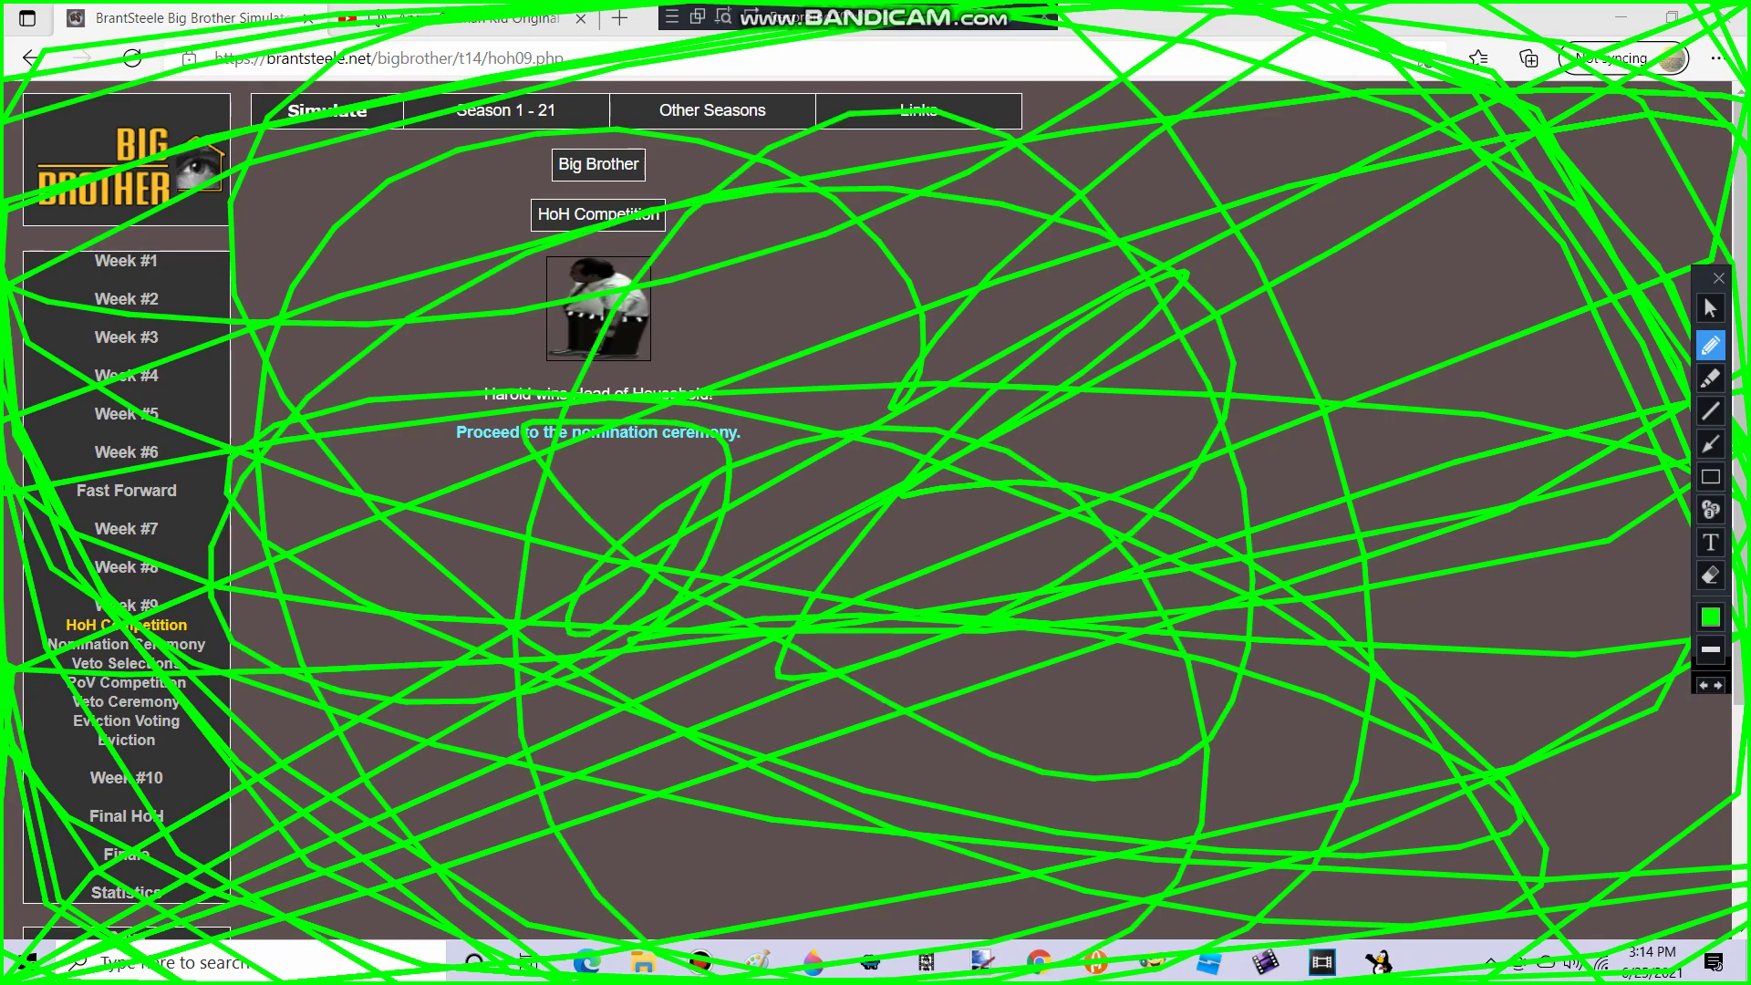
{"action": "left_click", "coordinate": [1710, 309]}
{"action": "left_click", "coordinate": [1718, 278]}
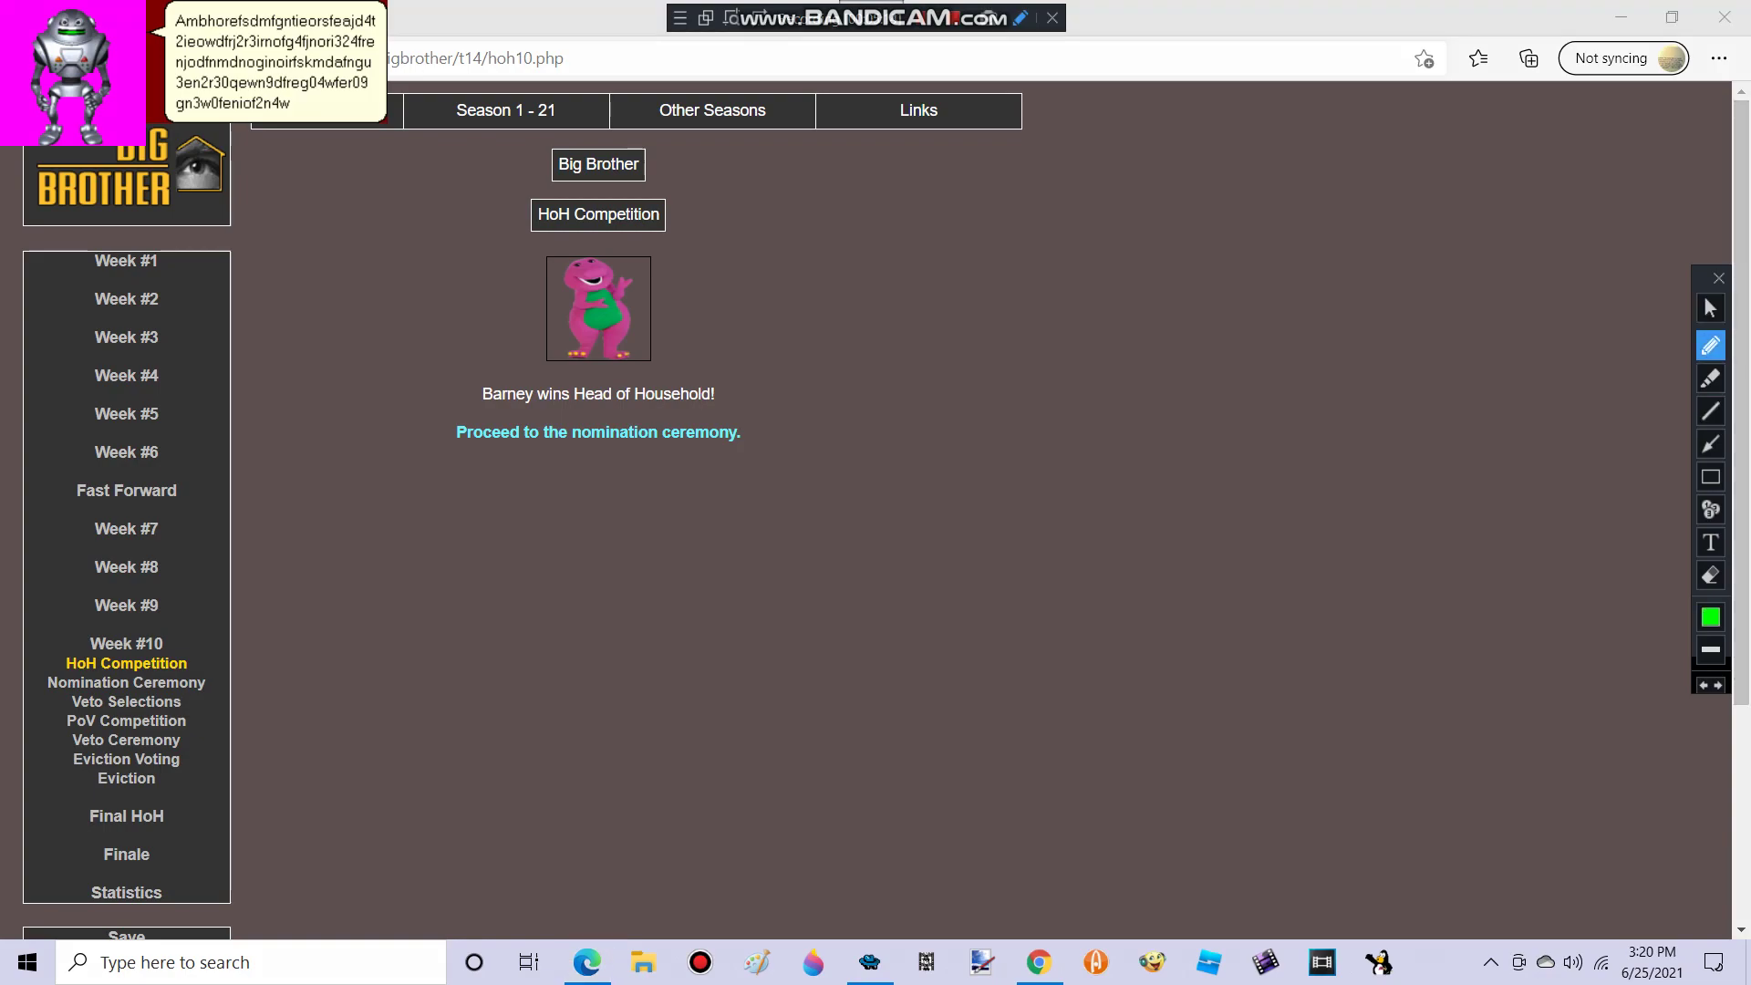
Step: Drag around the week 10 page, then reach Barney's nominations of Junior and Harold
{"action": "left_click_drag", "start_coordinate": [329, 983], "coordinate": [1035, 513]}
{"action": "left_click_drag", "start_coordinate": [1655, 394], "coordinate": [28, 55]}
{"action": "left_click_drag", "start_coordinate": [588, 958], "coordinate": [1691, 589]}
{"action": "left_click_drag", "start_coordinate": [28, 479], "coordinate": [1382, 890]}
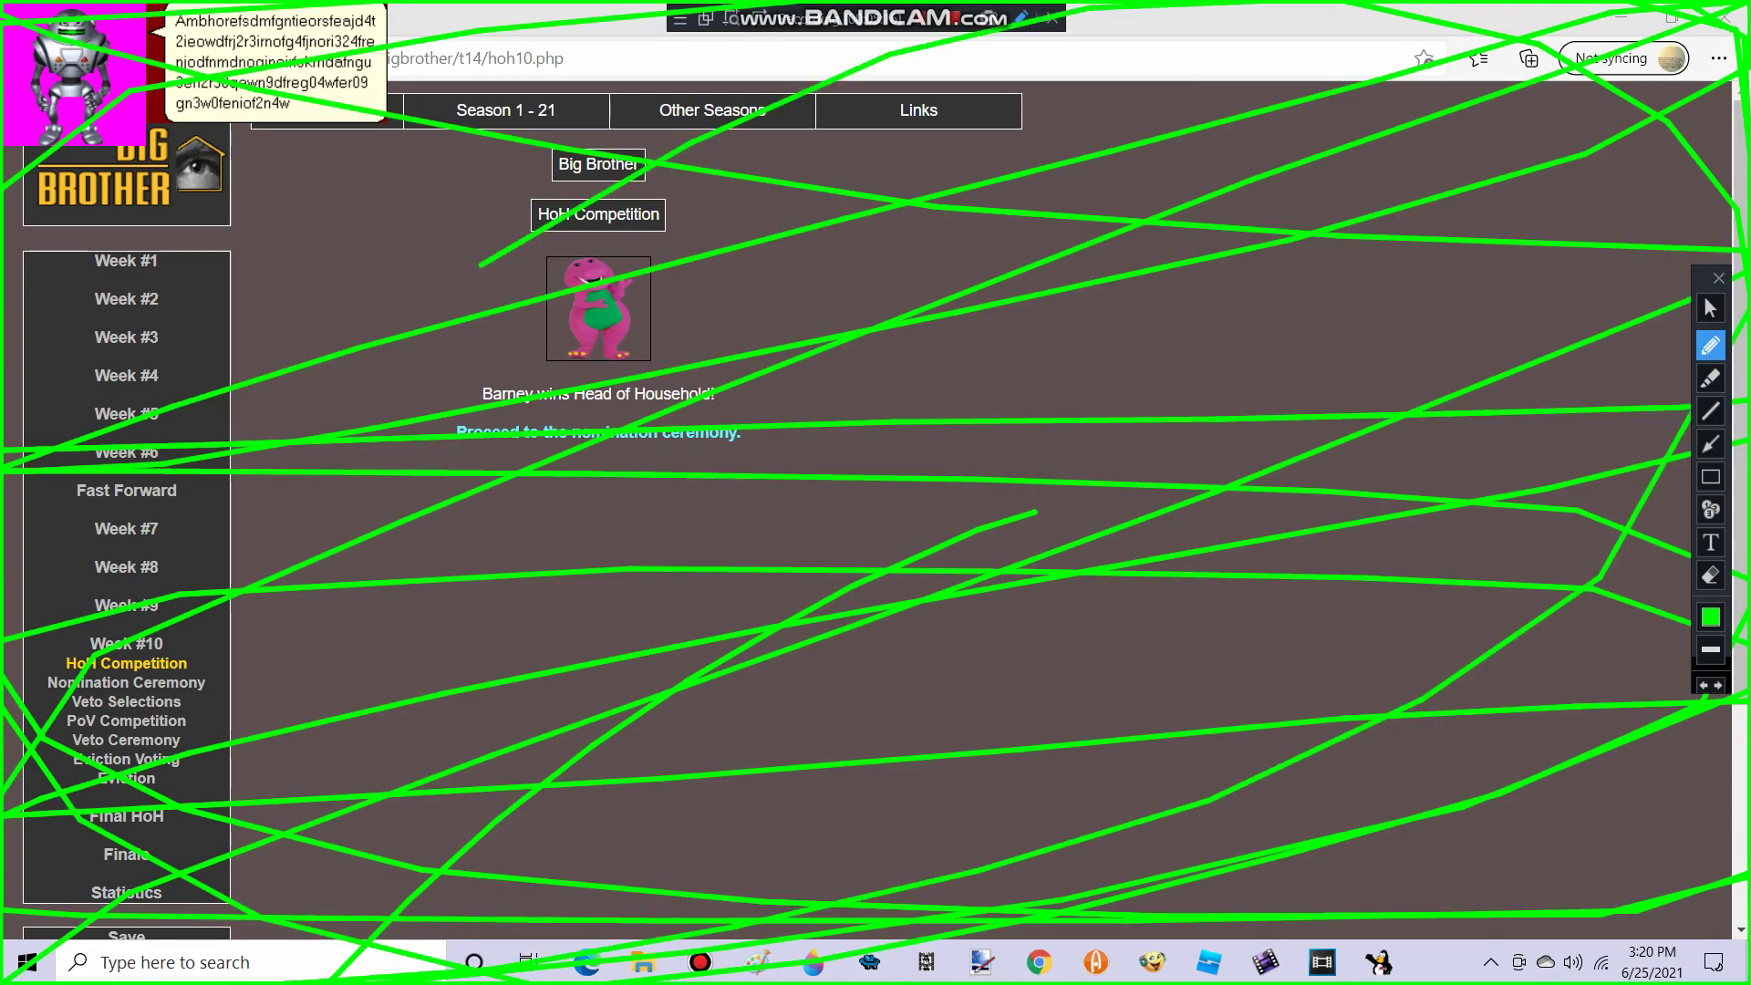
{"action": "left_click_drag", "start_coordinate": [1737, 711], "coordinate": [1287, 397]}
{"action": "left_click_drag", "start_coordinate": [1573, 766], "coordinate": [28, 260]}
{"action": "left_click_drag", "start_coordinate": [452, 124], "coordinate": [1520, 958]}
{"action": "left_click_drag", "start_coordinate": [1272, 69], "coordinate": [294, 794]}
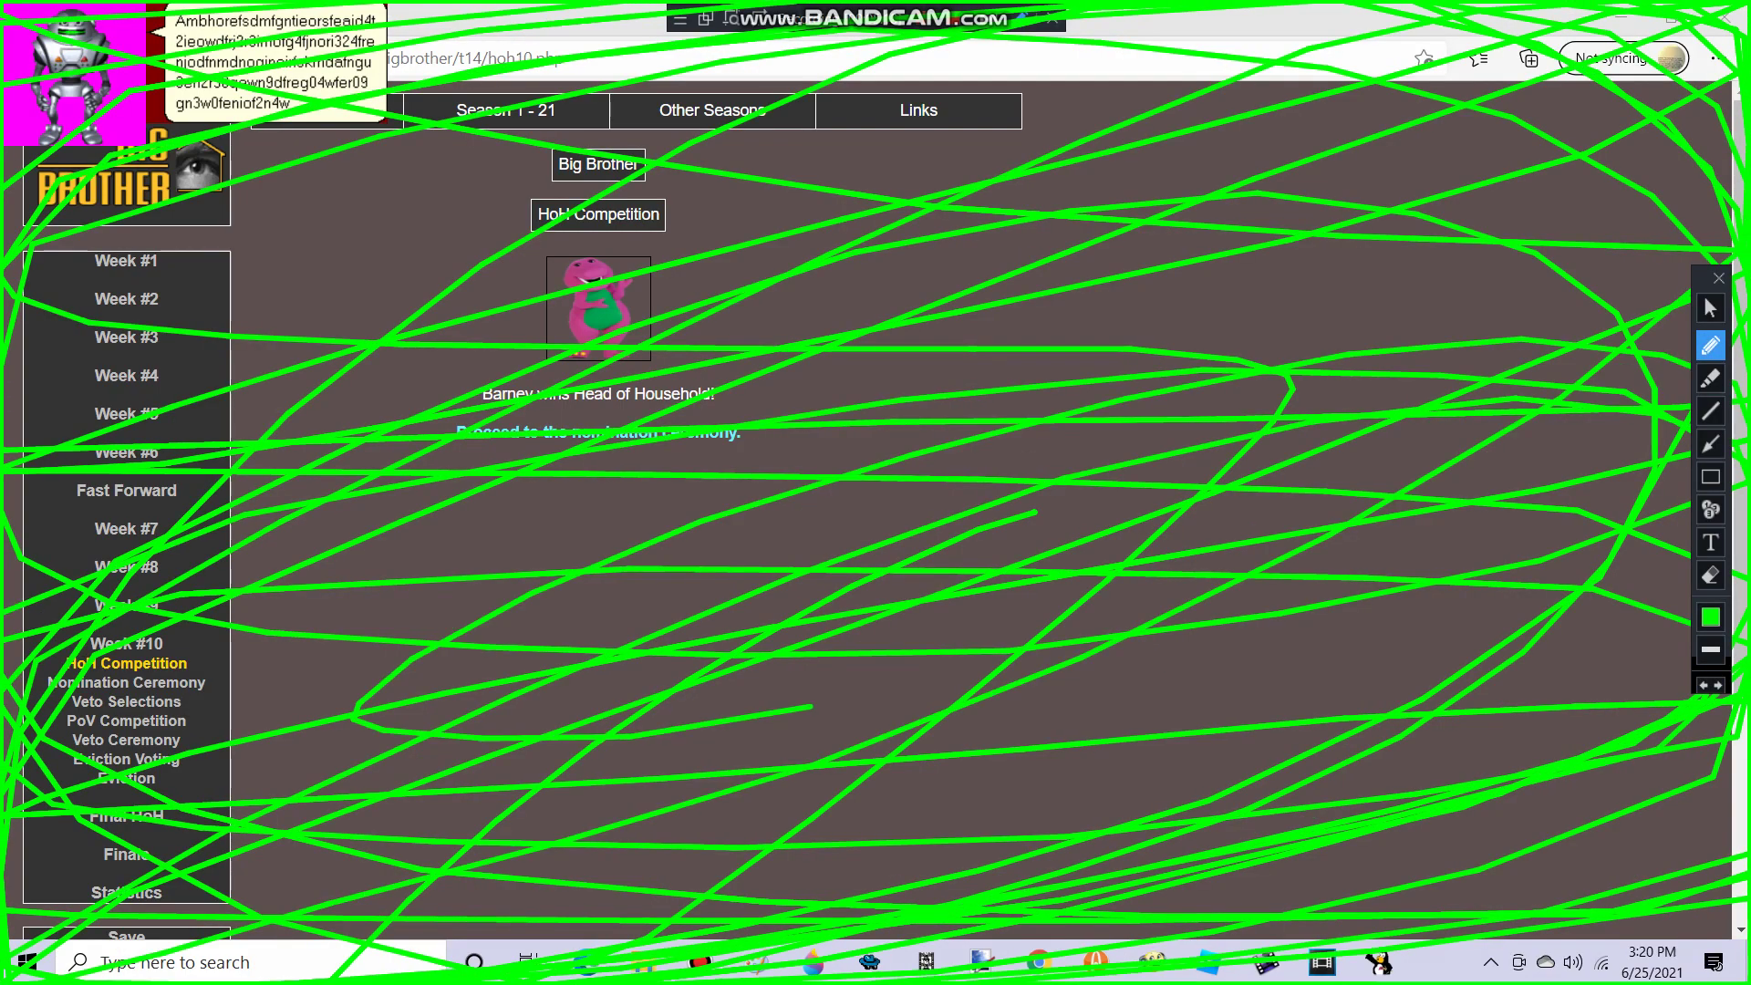
{"action": "left_click_drag", "start_coordinate": [1177, 438], "coordinate": [871, 802]}
{"action": "left_click", "coordinate": [1710, 308]}
{"action": "left_click", "coordinate": [598, 430]}
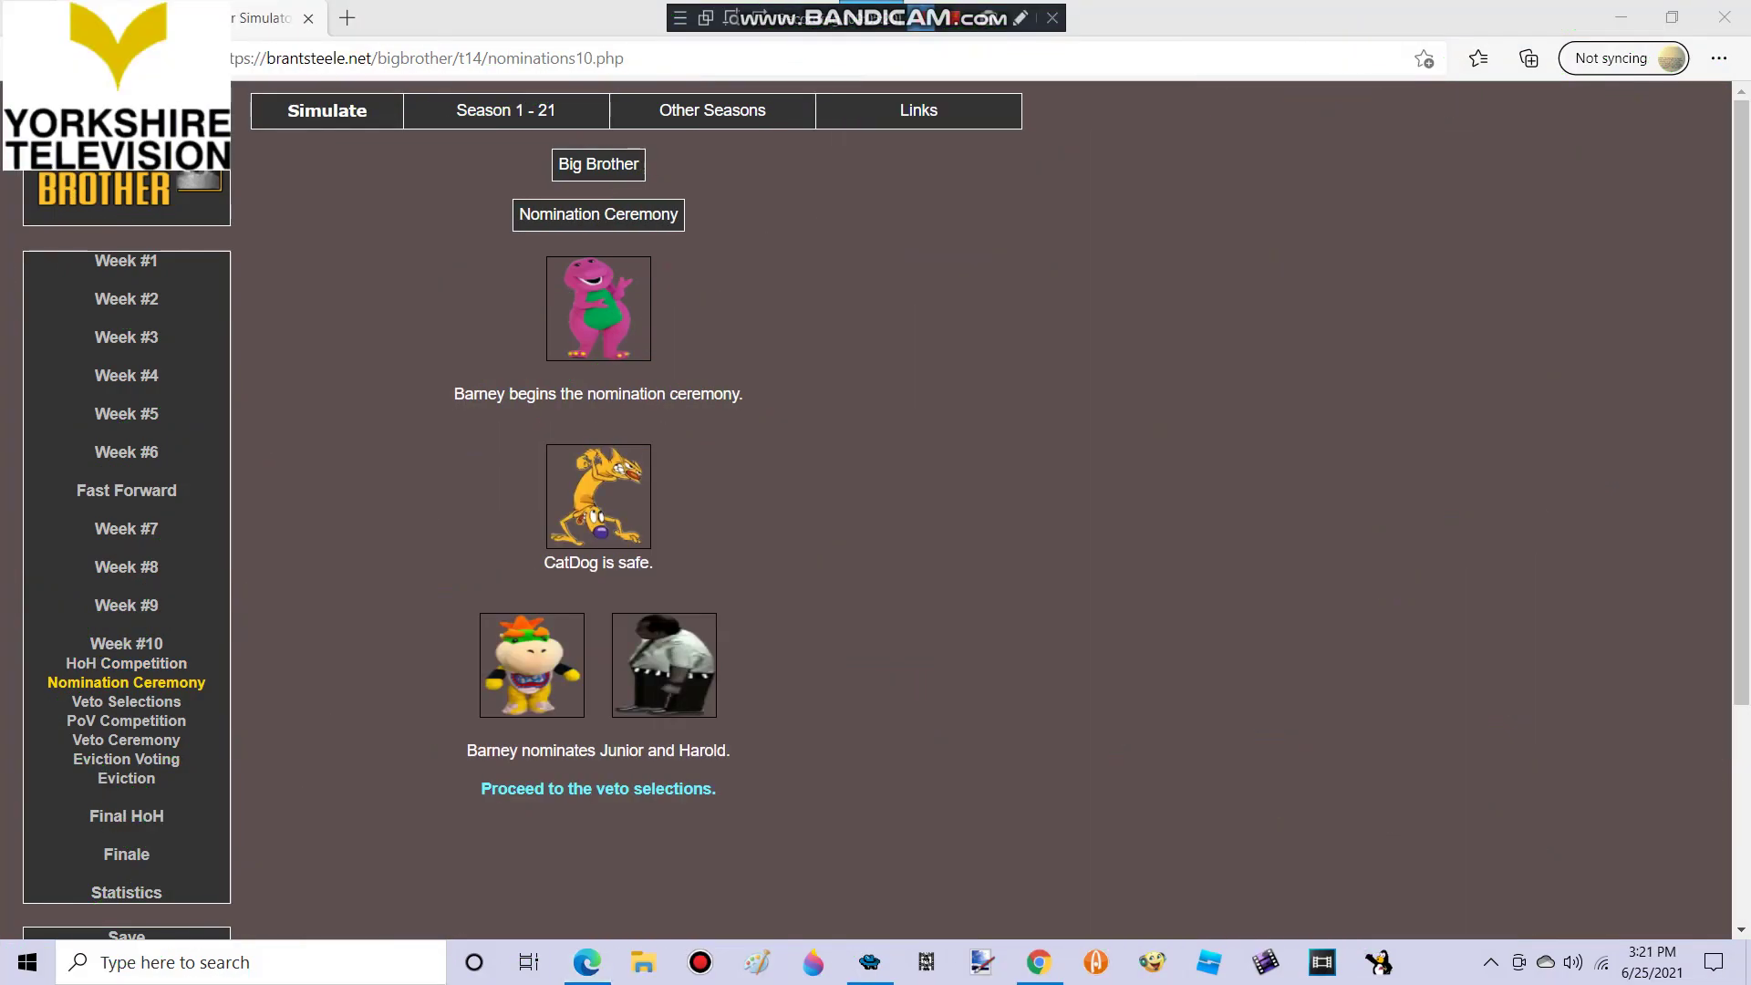